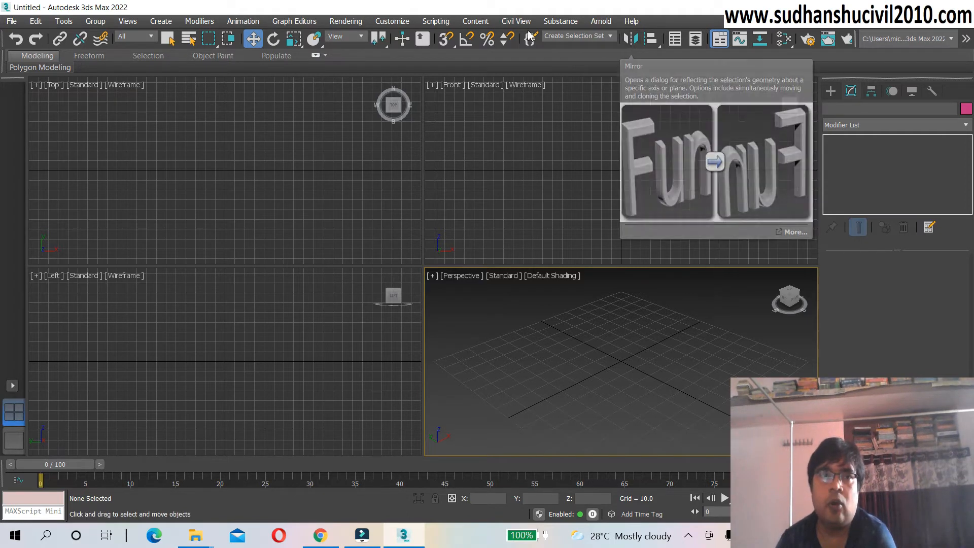
{"action": "left_click", "coordinate": [63, 21]}
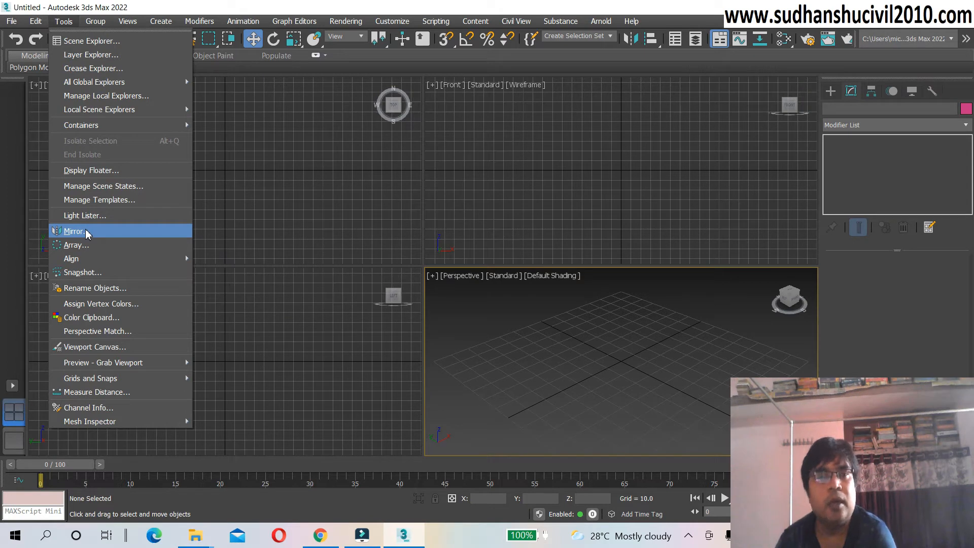
{"action": "left_click", "coordinate": [507, 230]}
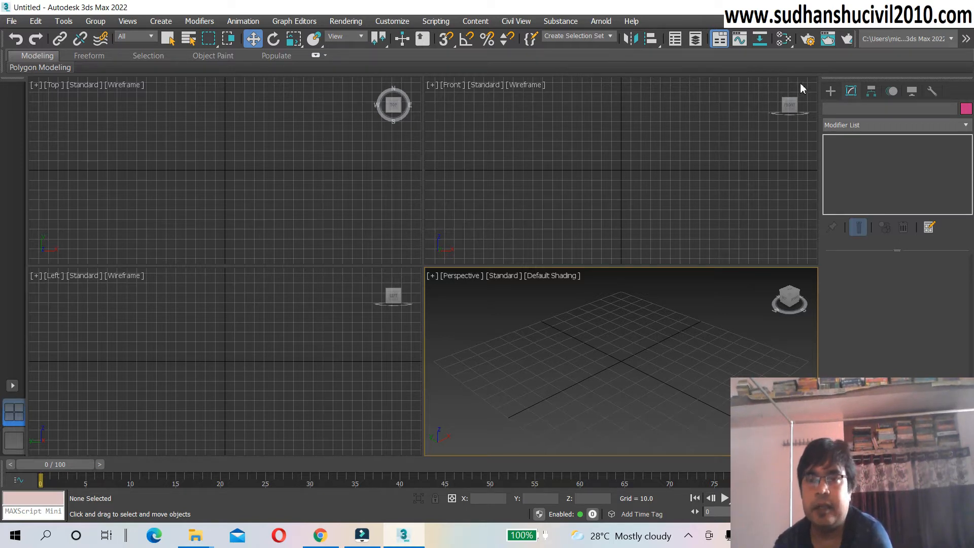
Step: Create a standard primitive teapot with a radius of about 11 near the grid's edge in the Perspective viewport
{"action": "left_click", "coordinate": [831, 91]}
{"action": "left_click", "coordinate": [872, 172]}
{"action": "left_click", "coordinate": [844, 175]}
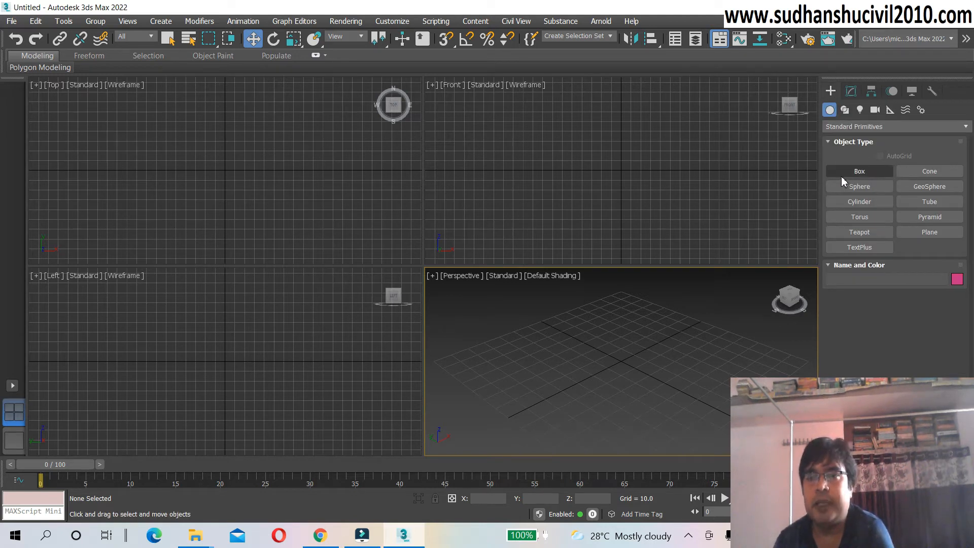
{"action": "left_click", "coordinate": [862, 187]}
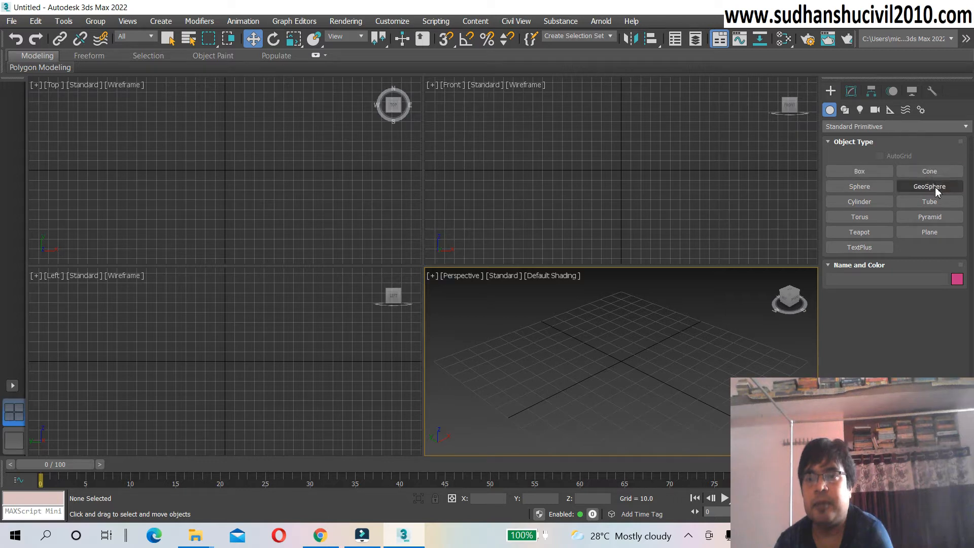
{"action": "left_click", "coordinate": [861, 232]}
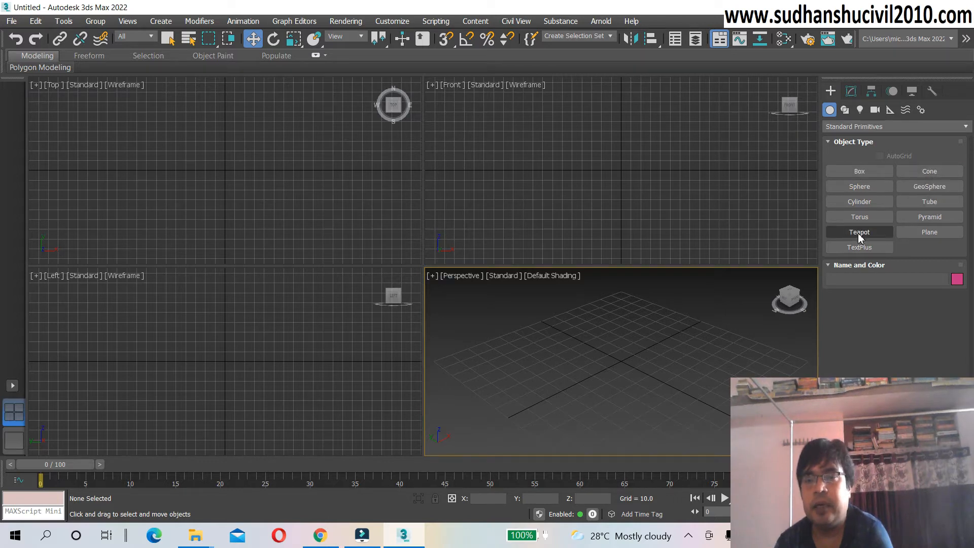
{"action": "left_click", "coordinate": [527, 372]}
{"action": "left_click_drag", "start_coordinate": [527, 372], "coordinate": [548, 362]}
{"action": "left_click", "coordinate": [597, 362]}
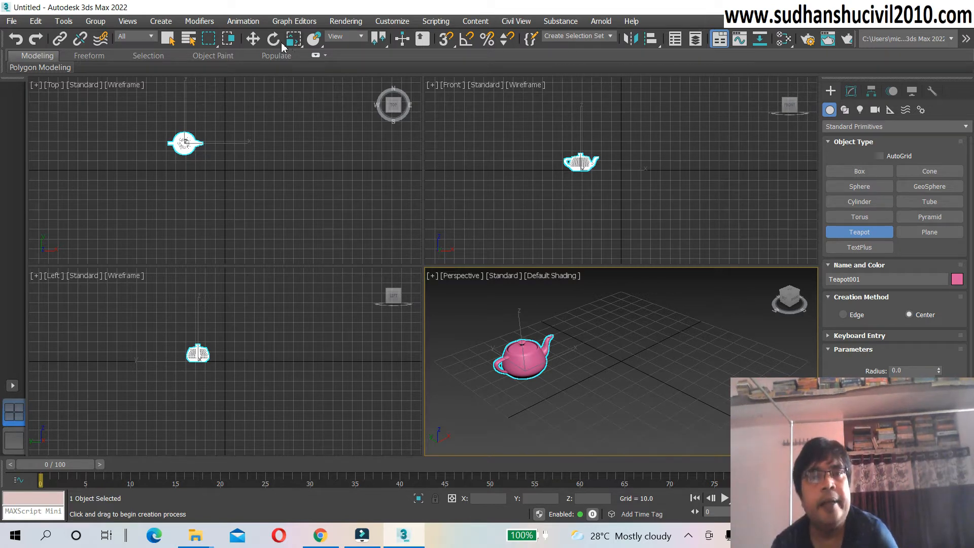
Step: Clone the teapot by moving it diagonally toward the viewer, using the Copy option with 3 copies, and deselect everything
{"action": "left_click", "coordinate": [253, 39]}
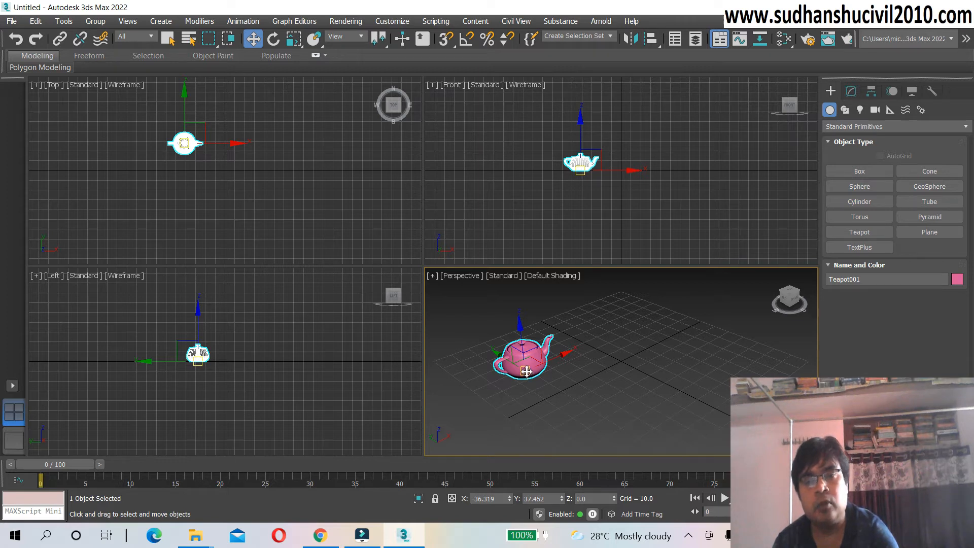
{"action": "left_click_drag", "start_coordinate": [526, 371], "coordinate": [568, 398], "text": "shift"}
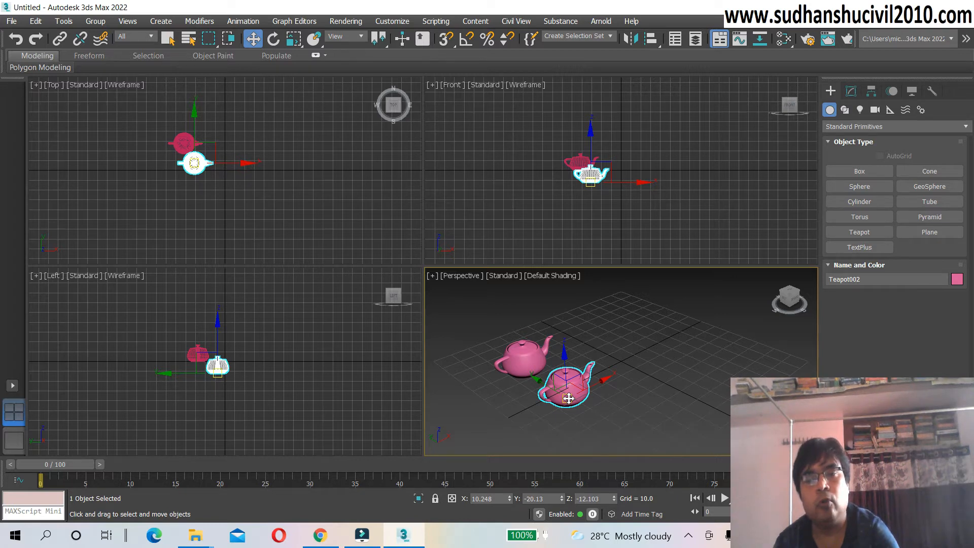
{"action": "left_click_drag", "start_coordinate": [568, 398], "coordinate": [567, 398], "text": "shift"}
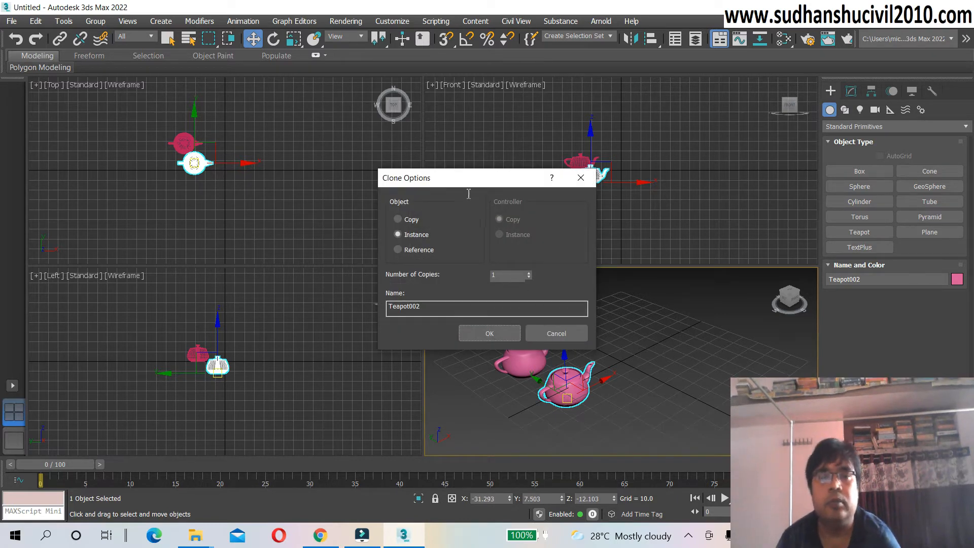
{"action": "left_click_drag", "start_coordinate": [466, 179], "coordinate": [485, 86]}
{"action": "left_click", "coordinate": [419, 127]}
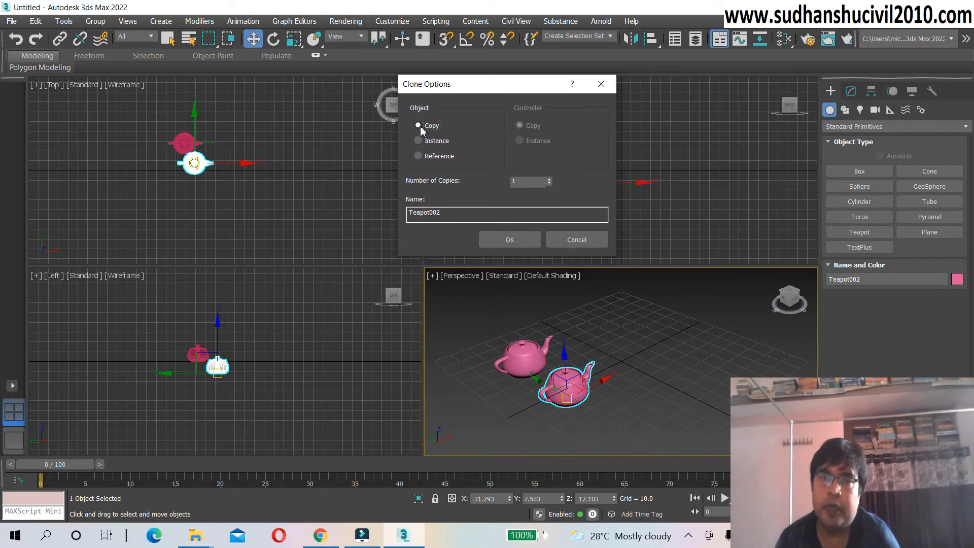
{"action": "left_click", "coordinate": [549, 179]}
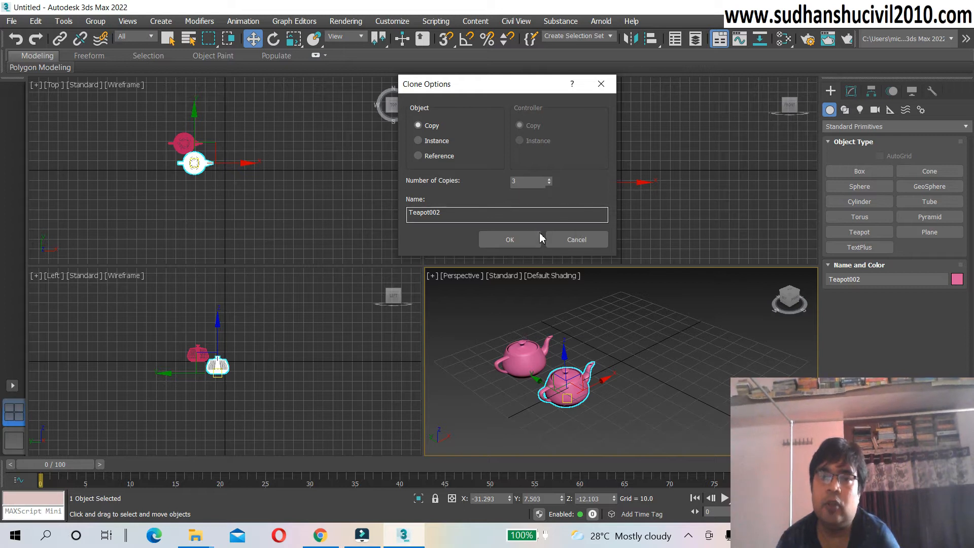
{"action": "left_click", "coordinate": [519, 246]}
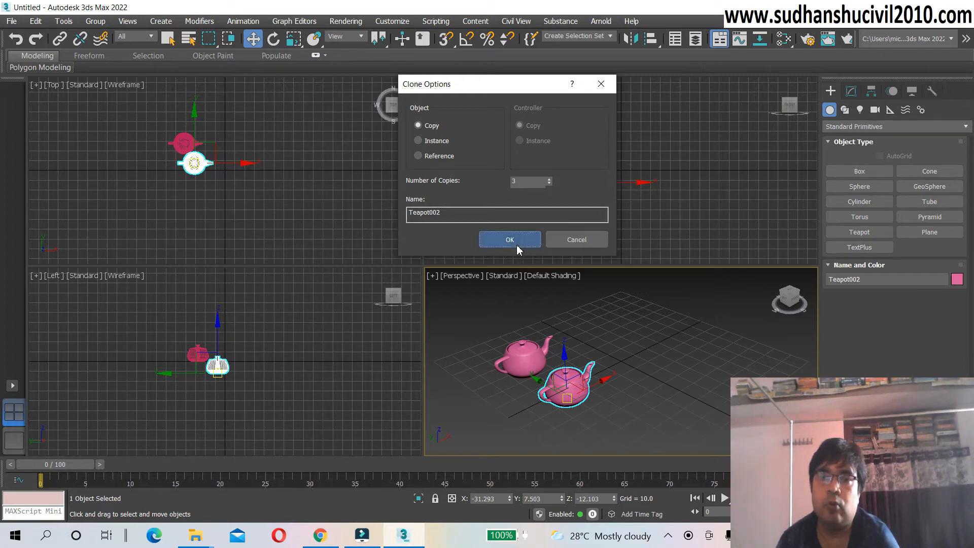
{"action": "scroll", "coordinate": [603, 304], "scroll_direction": "down", "scroll_amount": 3}
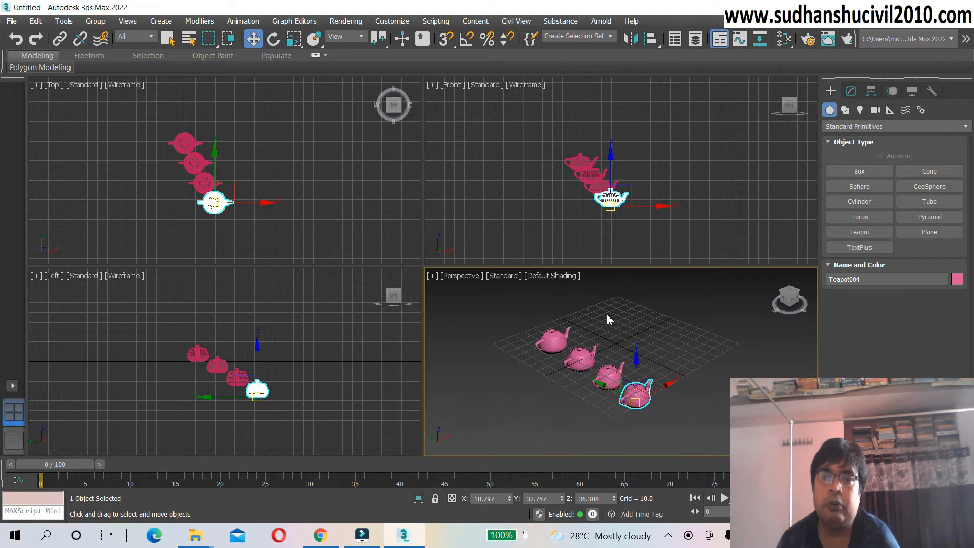
{"action": "middle_click_drag", "start_coordinate": [607, 322], "coordinate": [554, 311]}
{"action": "scroll", "coordinate": [545, 320], "scroll_direction": "up", "scroll_amount": 3}
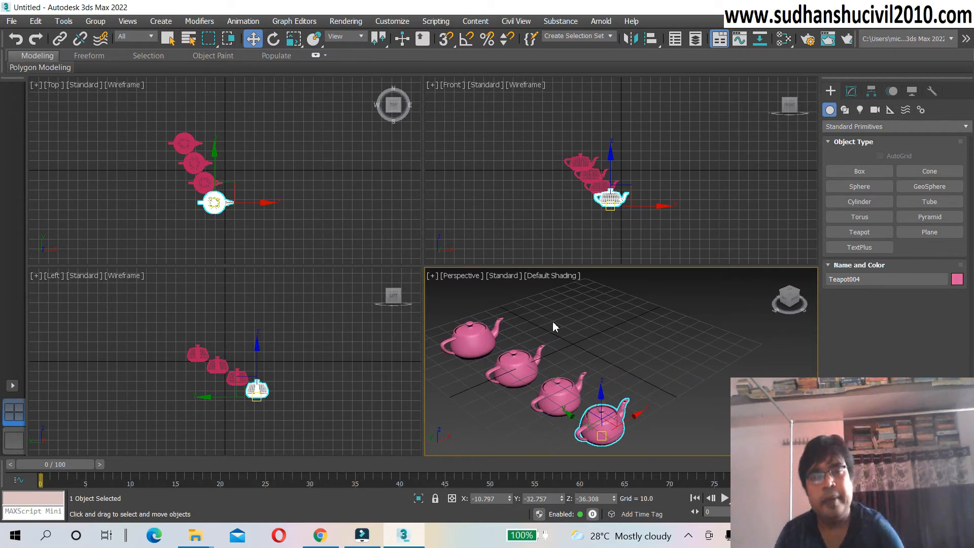
{"action": "left_click", "coordinate": [554, 331]}
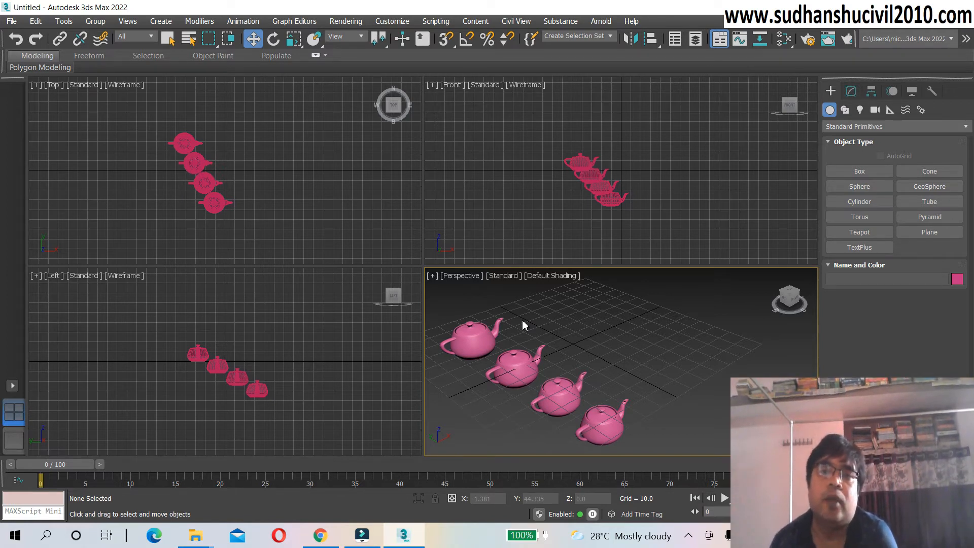
Step: Start mirroring the original teapot about the X axis with Copy as the clone option and an offset of 17.44
{"action": "left_click", "coordinate": [480, 338]}
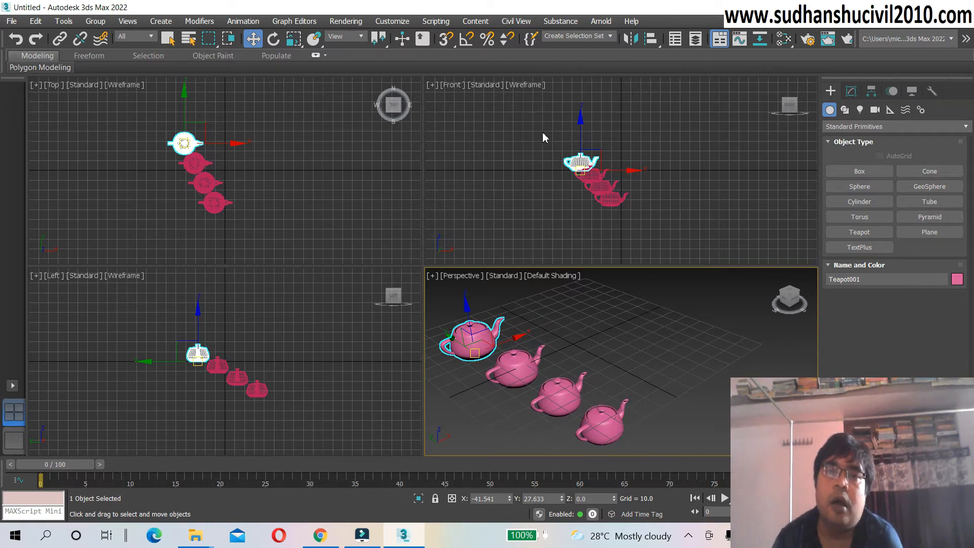
{"action": "left_click", "coordinate": [633, 43]}
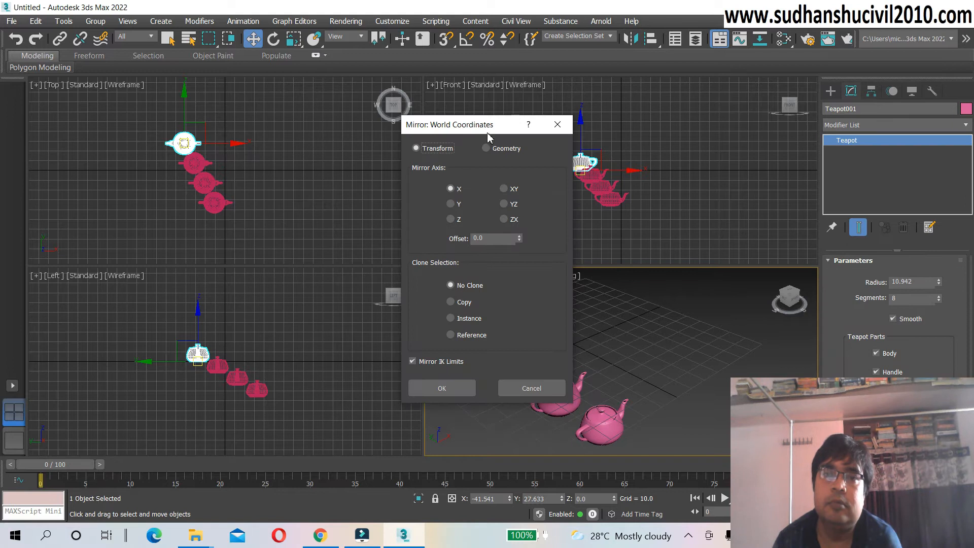
{"action": "left_click_drag", "start_coordinate": [489, 127], "coordinate": [794, 31]}
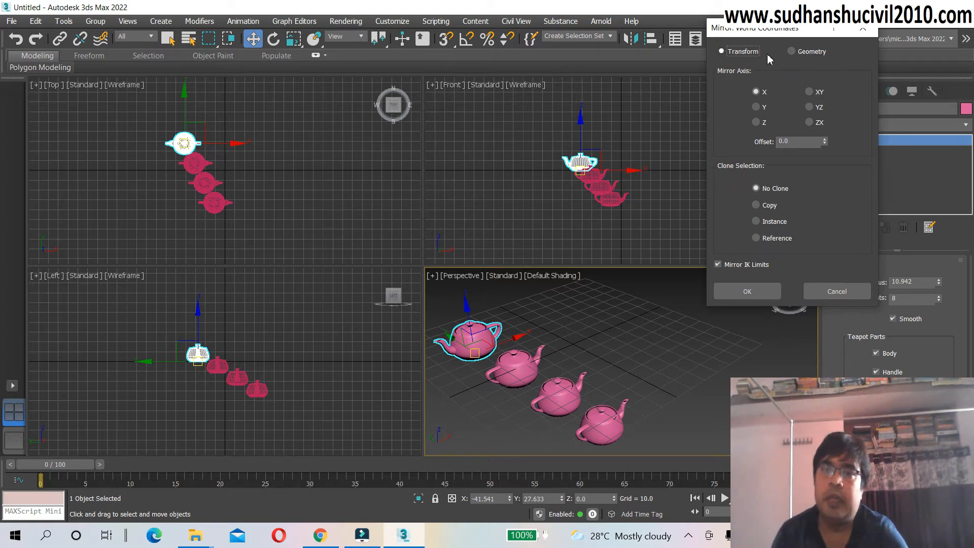
{"action": "left_click_drag", "start_coordinate": [770, 33], "coordinate": [795, 16]}
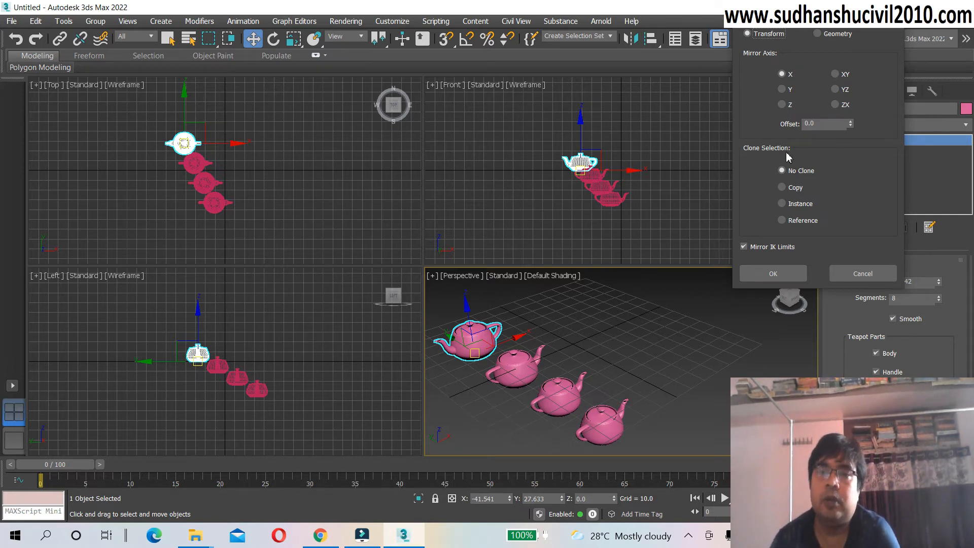
{"action": "left_click", "coordinate": [783, 189]}
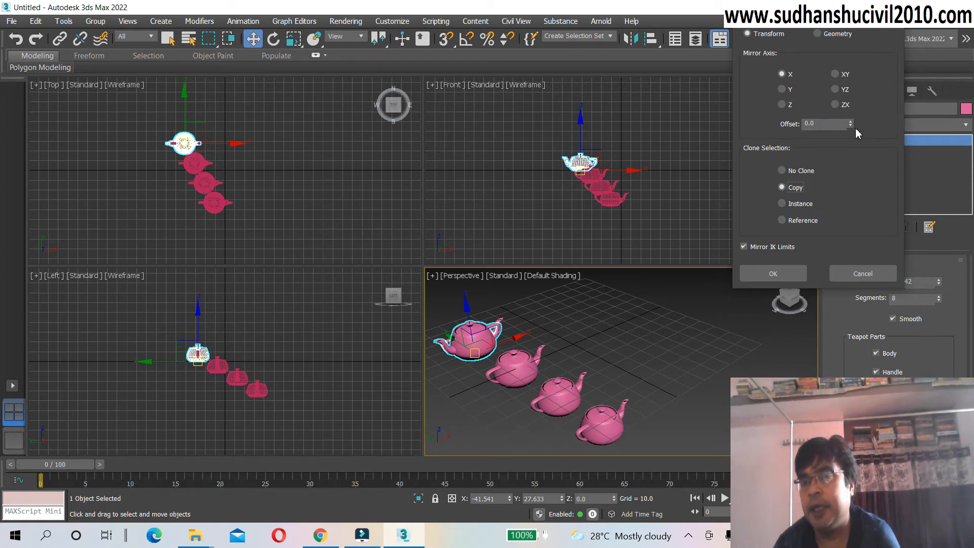
{"action": "left_click_drag", "start_coordinate": [850, 122], "coordinate": [920, 276]}
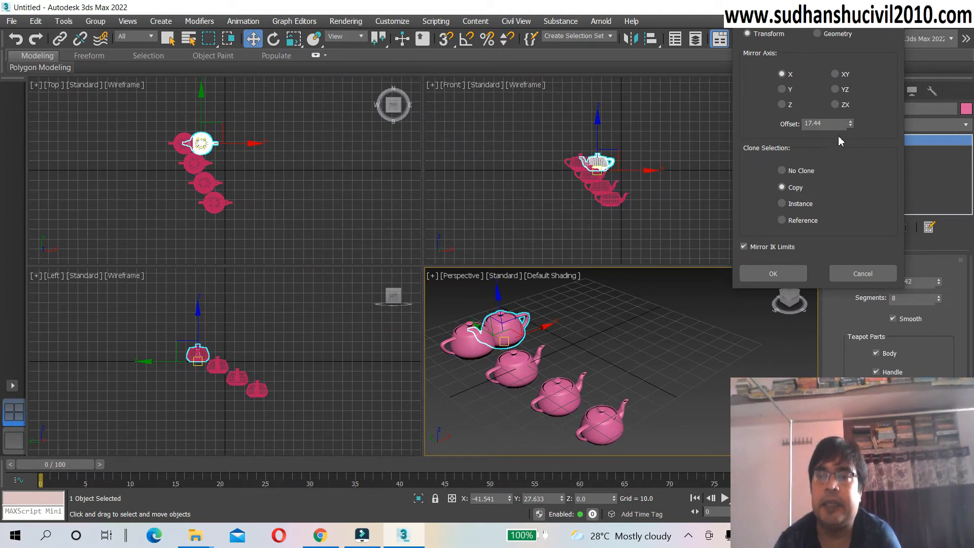
Step: Set the mirror offset to 50, change the clone selection to No Clone, and apply the mirror to the original teapot
{"action": "left_click", "coordinate": [826, 125]}
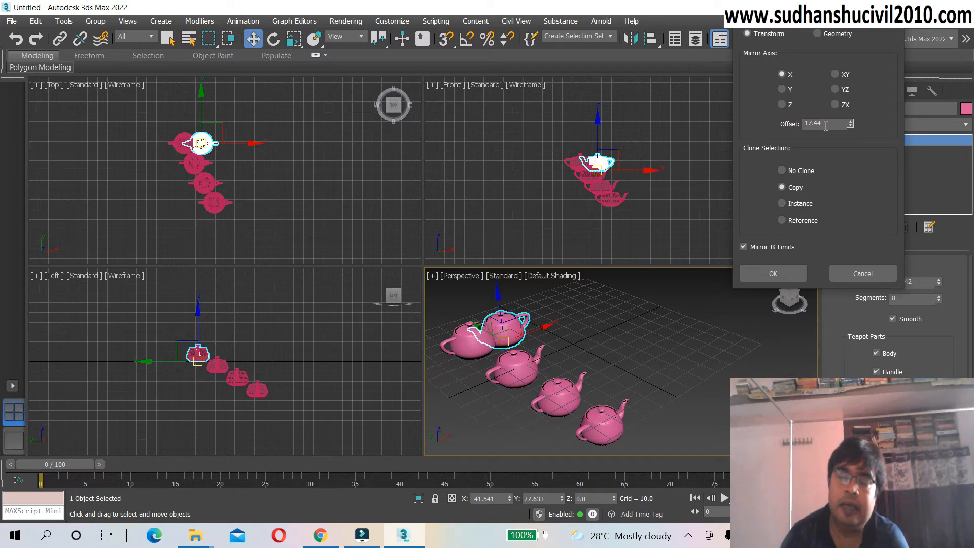
{"action": "key", "text": "BackSpace"}
{"action": "key", "text": "BackSpace"}
{"action": "key", "text": "BackSpace"}
{"action": "key", "text": "BackSpace"}
{"action": "key", "text": "BackSpace"}
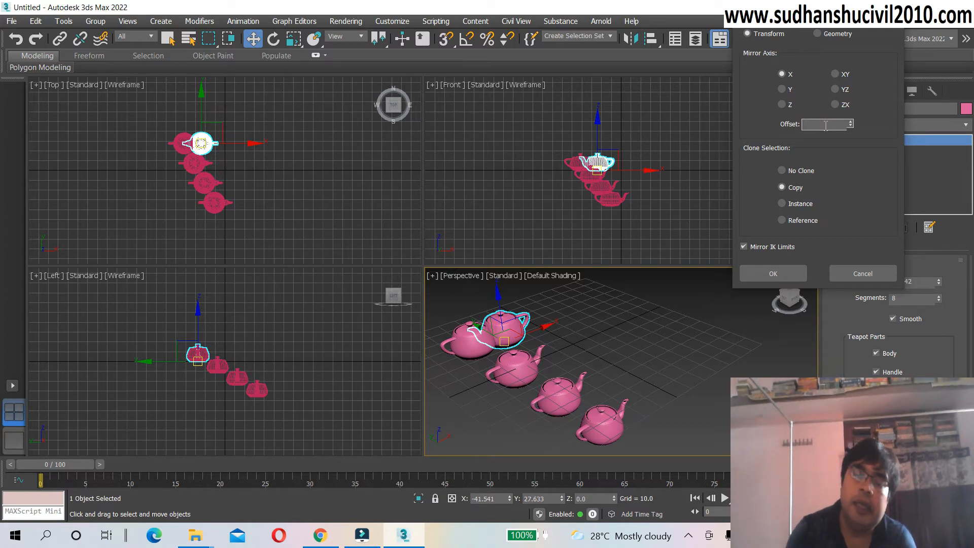
{"action": "type", "text": "50"}
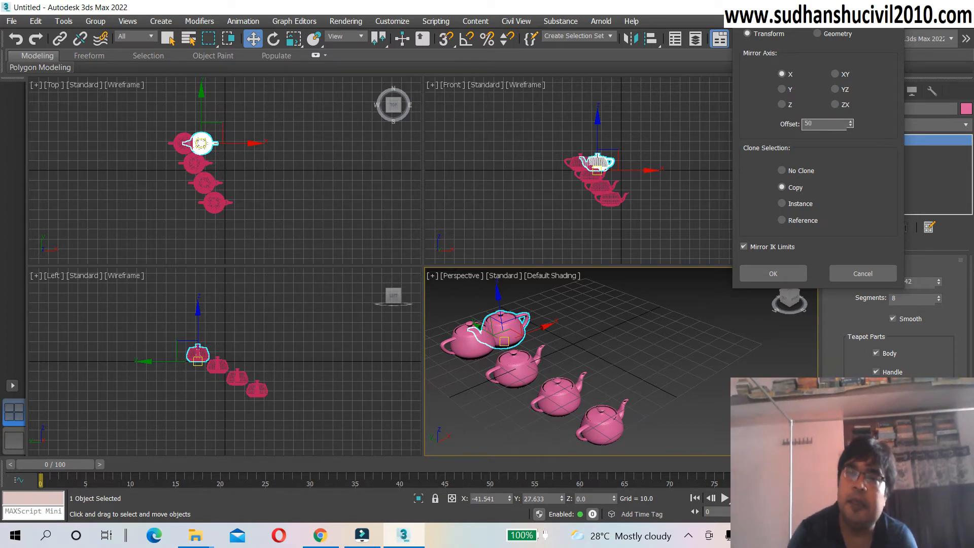
{"action": "key", "text": "Return"}
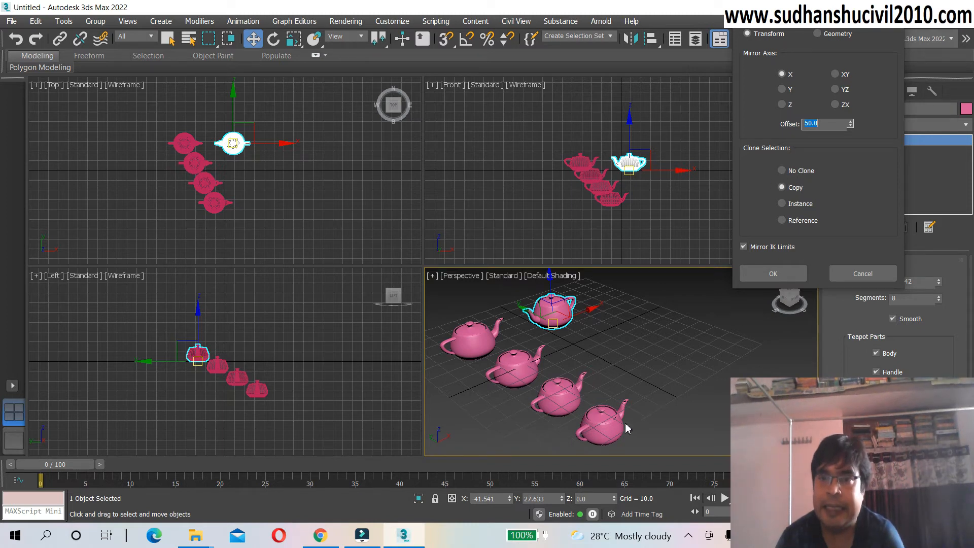
{"action": "left_click", "coordinate": [782, 171]}
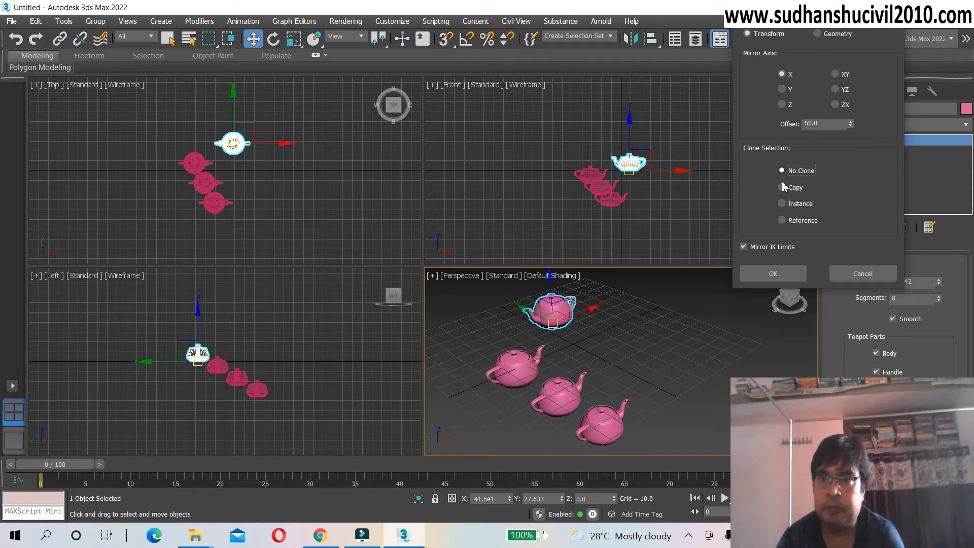
{"action": "left_click", "coordinate": [773, 274]}
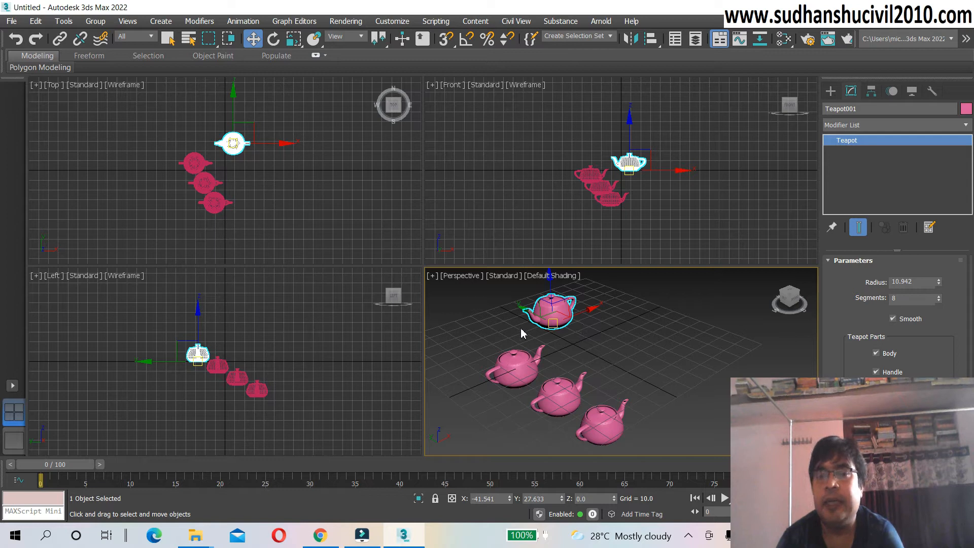
Step: Mirror the second teapot of the row about the X axis as a Copy with an offset of 50
{"action": "left_click", "coordinate": [525, 356]}
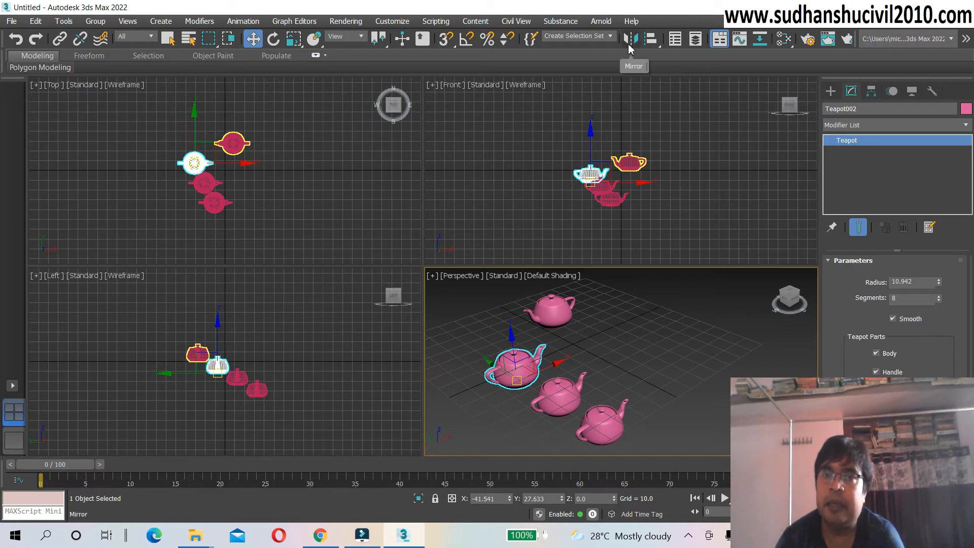
{"action": "left_click", "coordinate": [632, 44]}
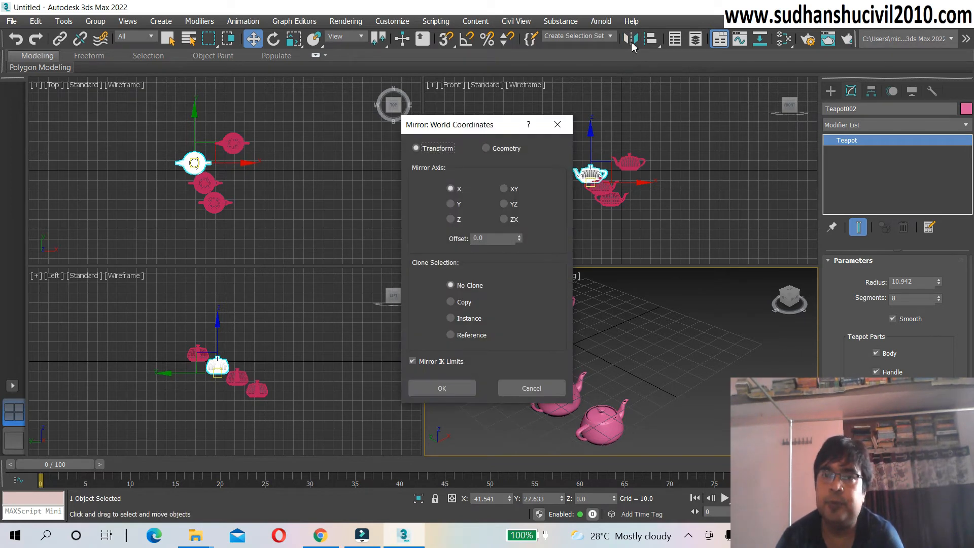
{"action": "left_click_drag", "start_coordinate": [502, 127], "coordinate": [715, 66]}
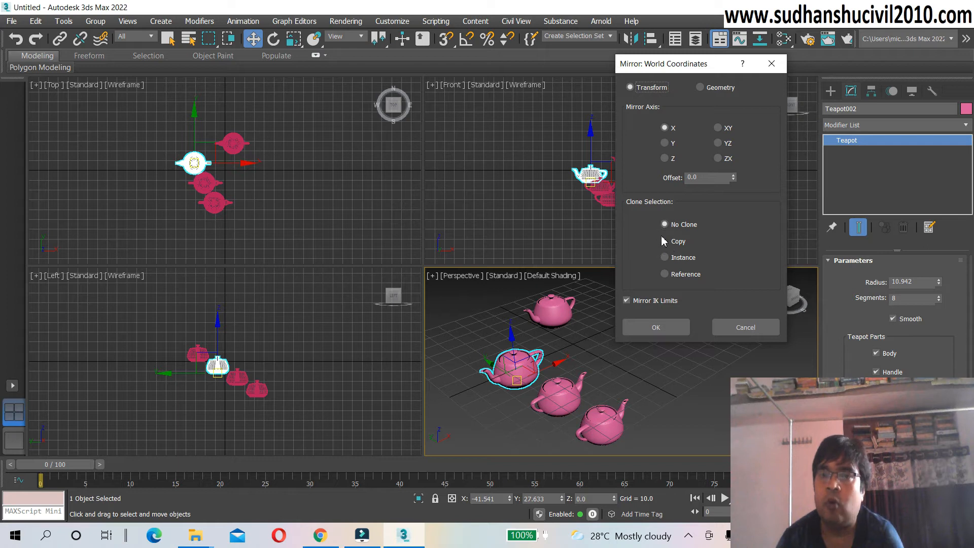
{"action": "left_click", "coordinate": [718, 178]}
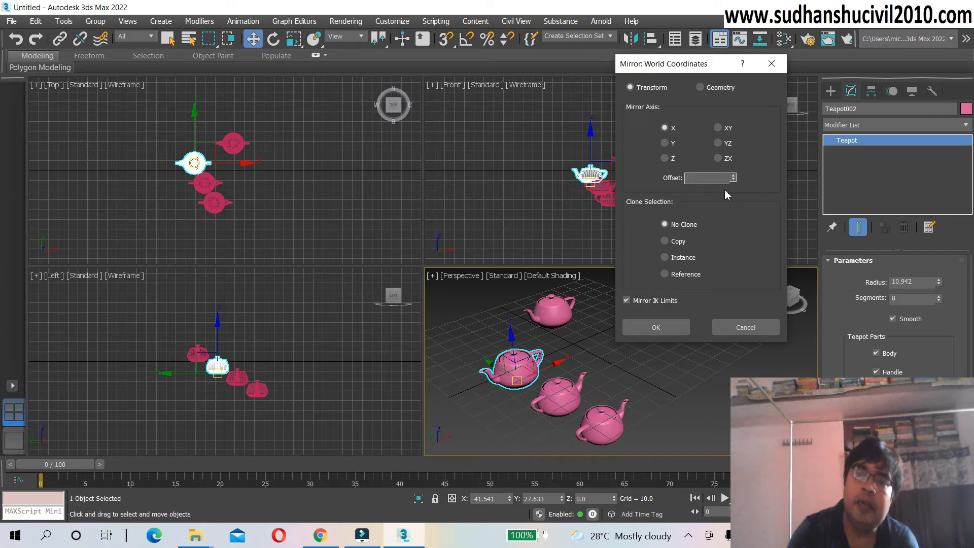
{"action": "type", "text": "50"}
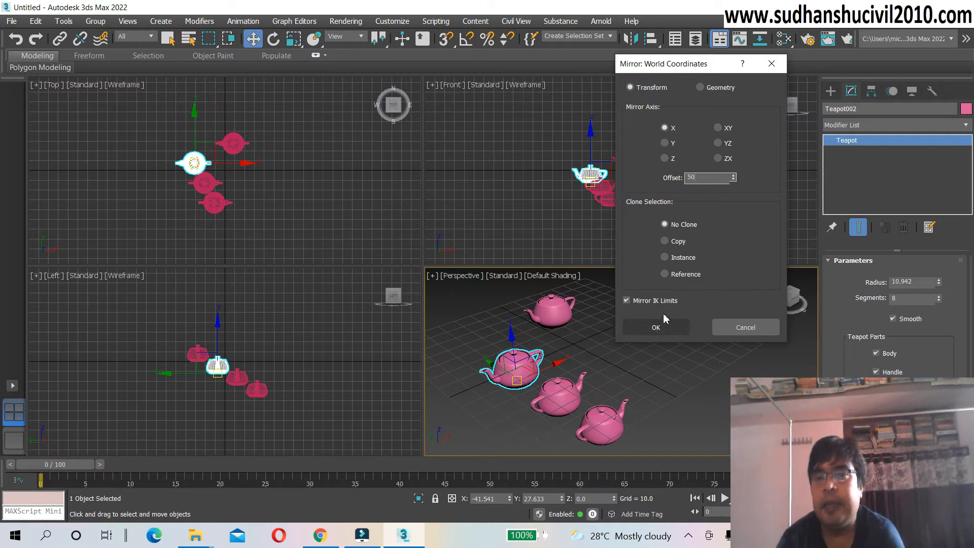
{"action": "left_click", "coordinate": [665, 241]}
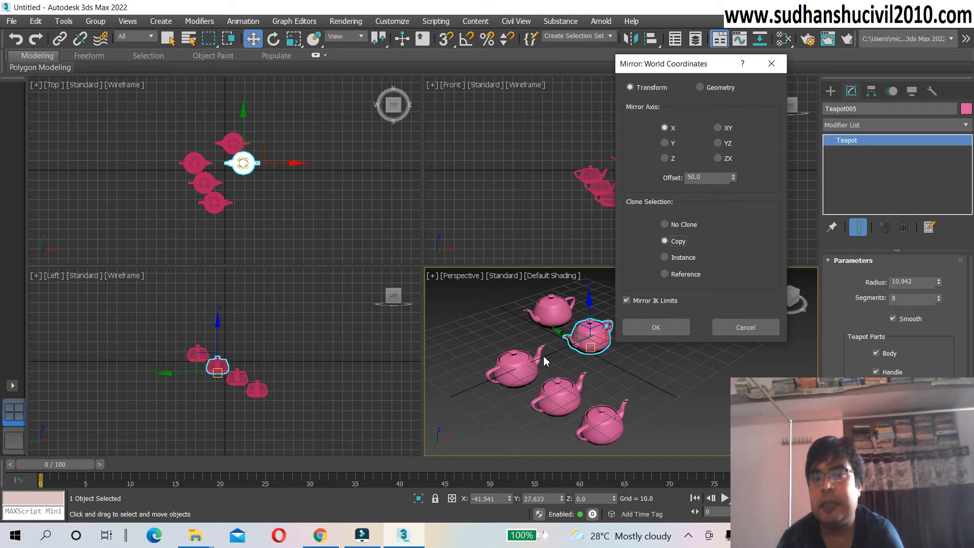
{"action": "left_click", "coordinate": [656, 331]}
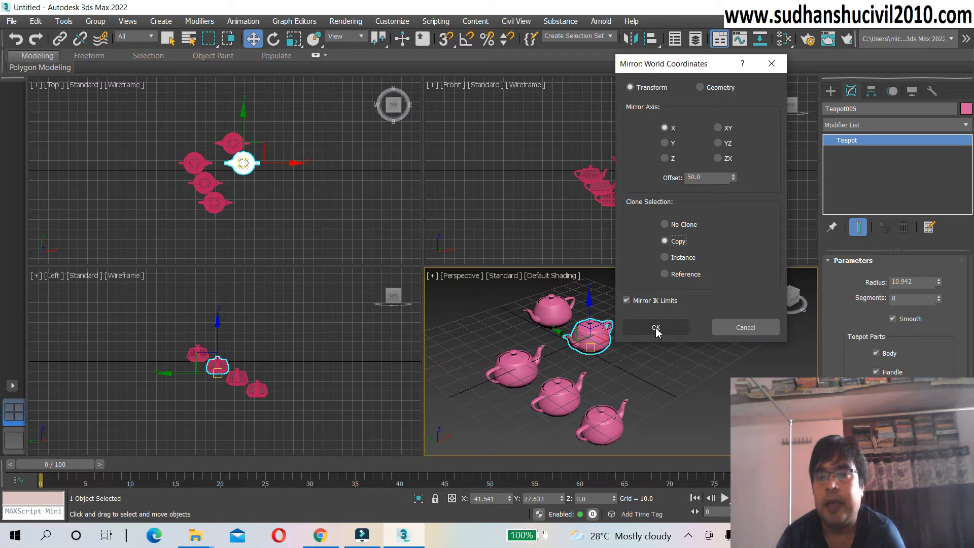
{"action": "left_click", "coordinate": [656, 330]}
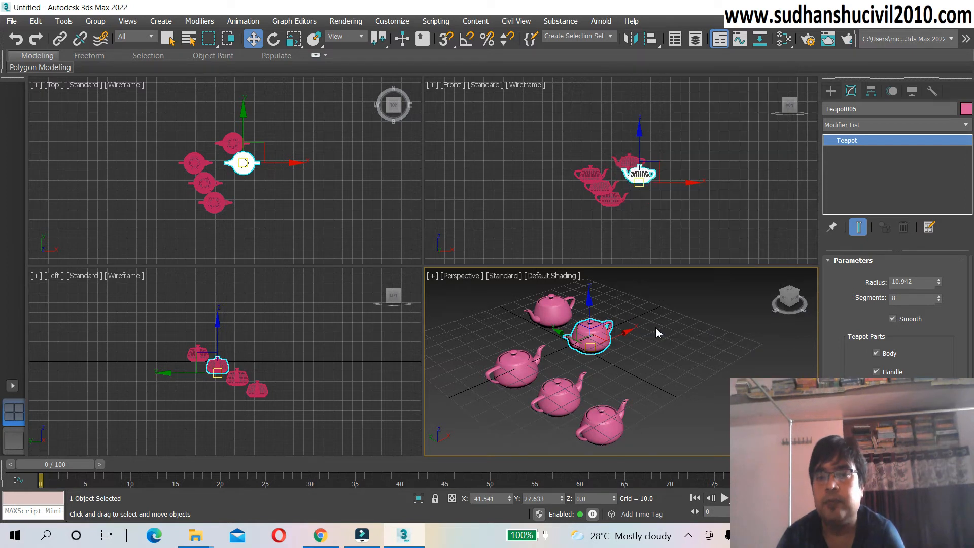
Step: Mirror the third teapot of the original row about the X axis as an Instance with an offset of 50
{"action": "left_click", "coordinate": [614, 376]}
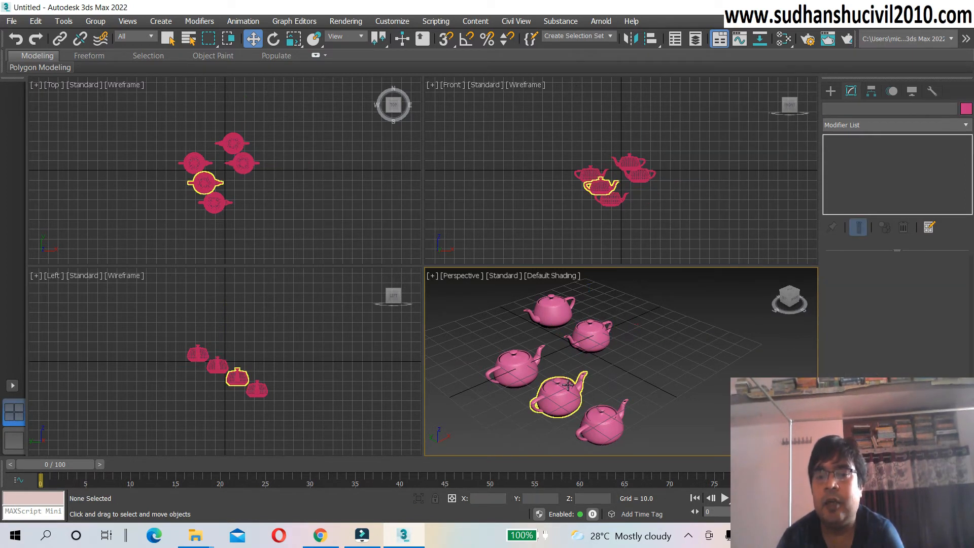
{"action": "left_click", "coordinate": [567, 386]}
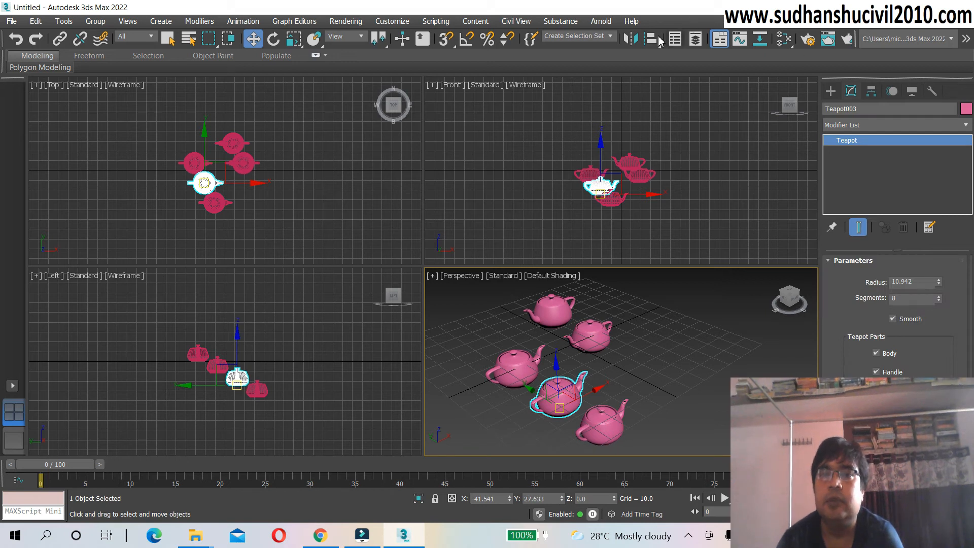
{"action": "left_click", "coordinate": [630, 38]}
{"action": "left_click", "coordinate": [491, 240]}
{"action": "key", "text": "BackSpace"}
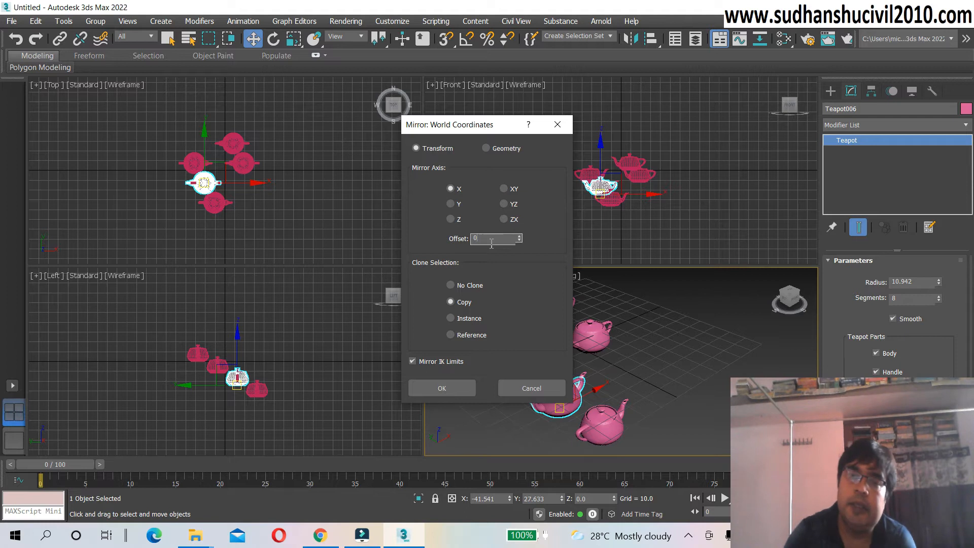
{"action": "type", "text": "50"}
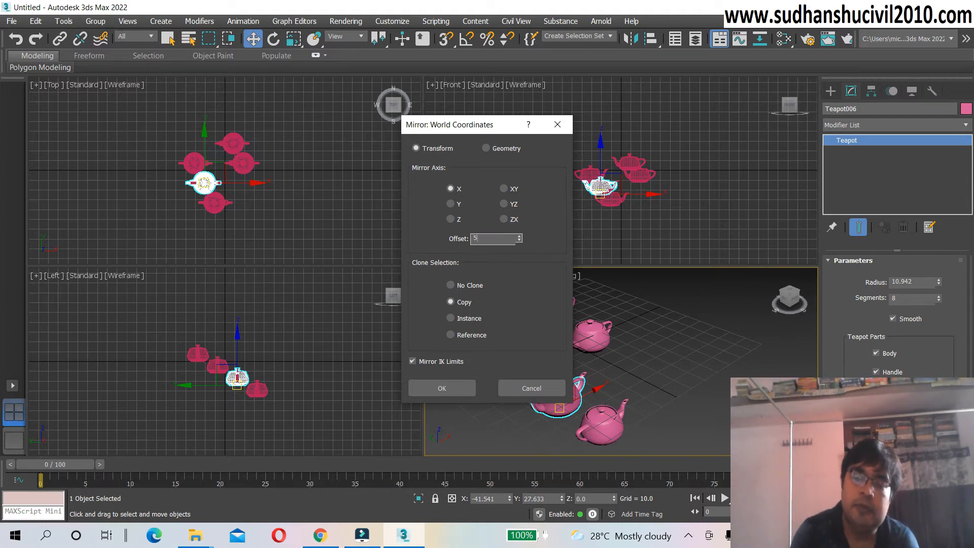
{"action": "left_click", "coordinate": [451, 319]}
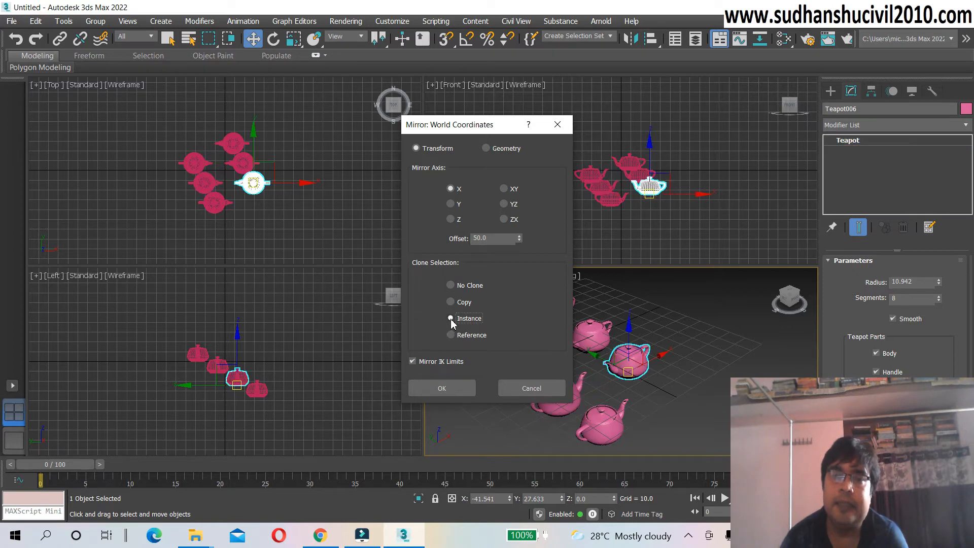
{"action": "left_click", "coordinate": [466, 390]}
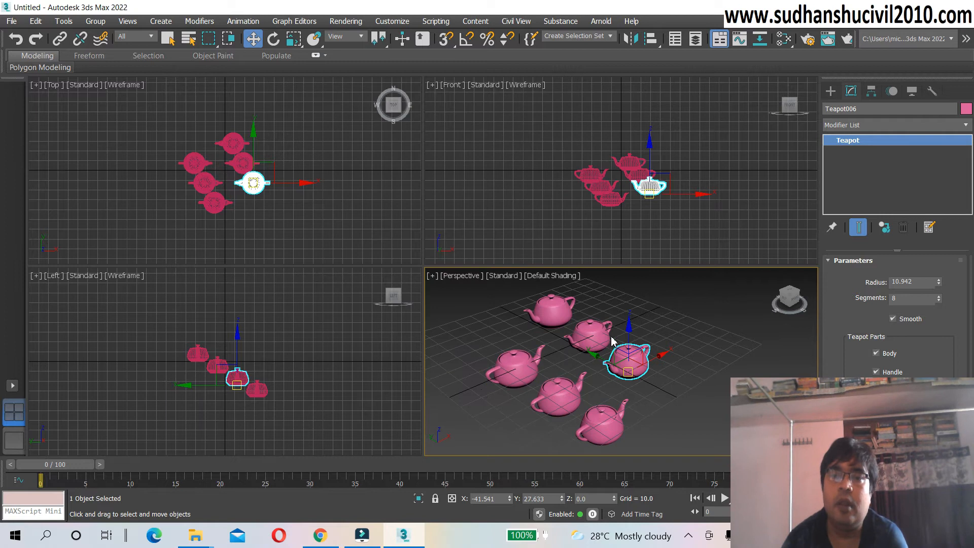
Step: Mirror the last teapot of the original row about the X axis as a Reference with an offset of 50, and deselect it
{"action": "left_click", "coordinate": [593, 416]}
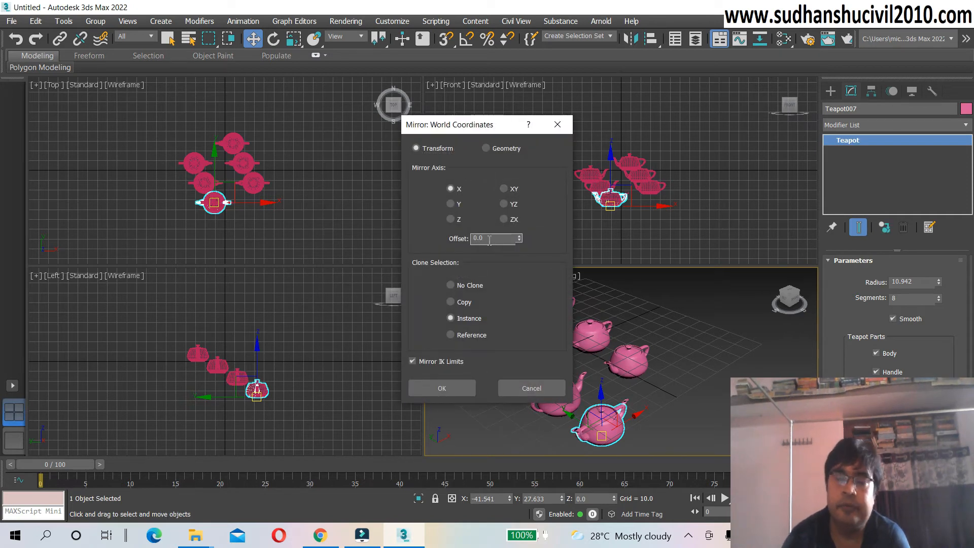
{"action": "type", "text": "50"}
{"action": "left_click", "coordinate": [451, 335]}
{"action": "left_click", "coordinate": [473, 390]}
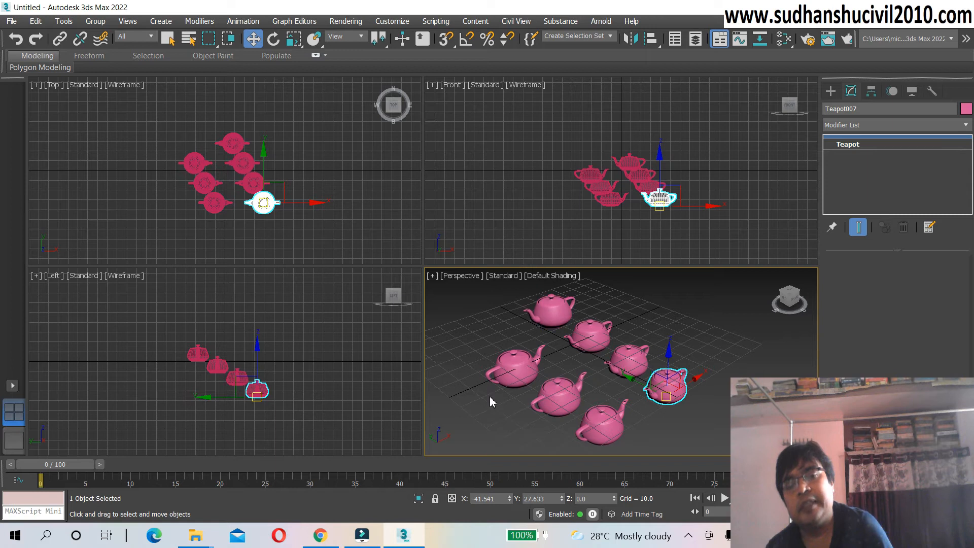
{"action": "left_click", "coordinate": [694, 348]}
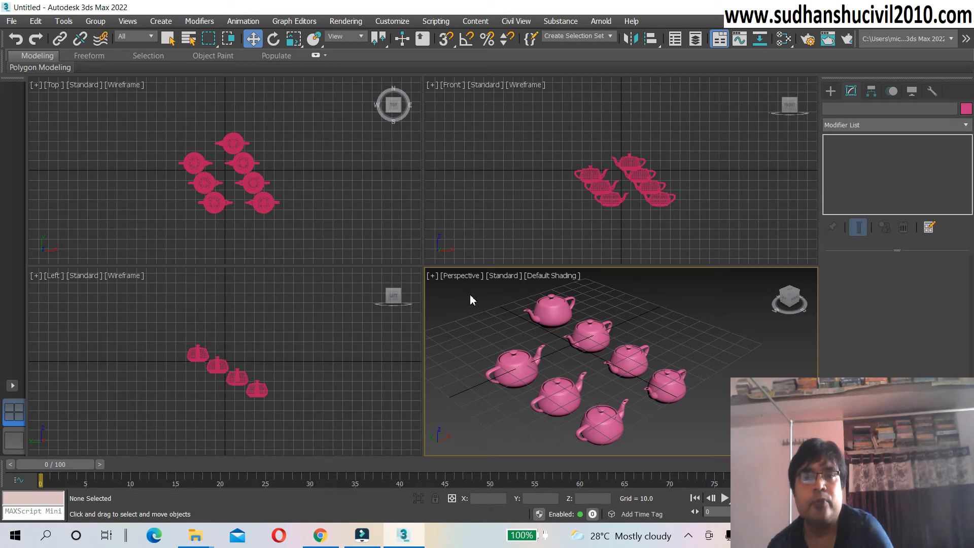
Step: Maximize the Perspective viewport and reduce the radius of the source teapot of the mirrored Copy to 9.629
{"action": "left_click", "coordinate": [434, 277]}
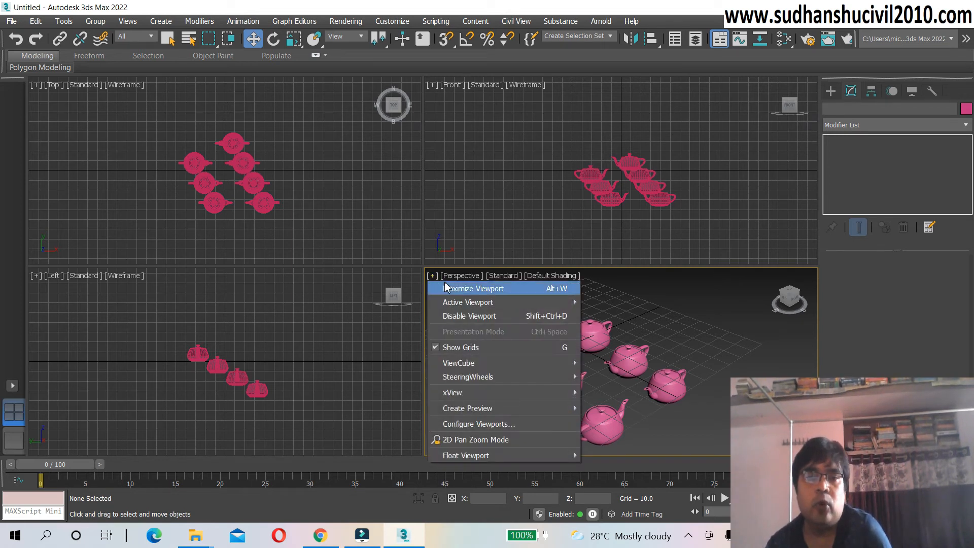
{"action": "left_click", "coordinate": [451, 288]}
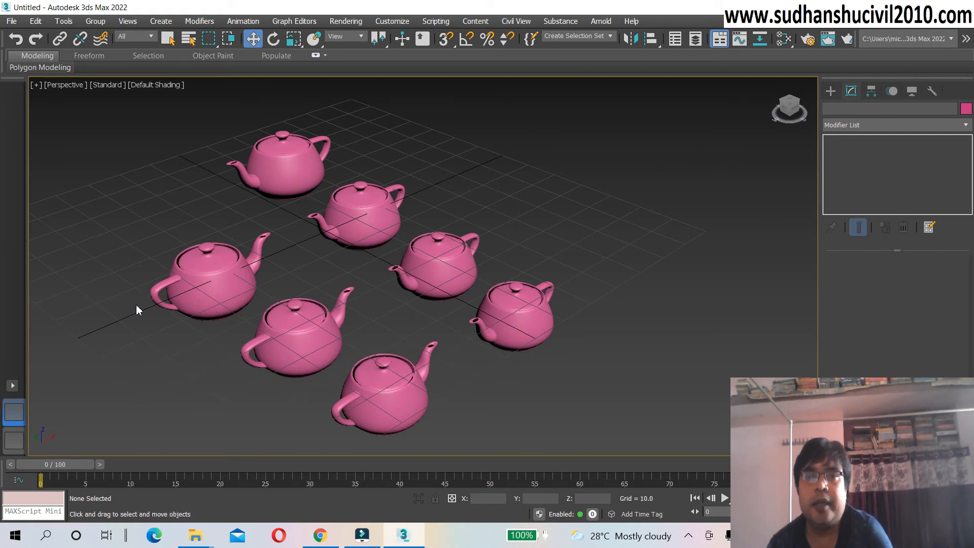
{"action": "left_click", "coordinate": [224, 272]}
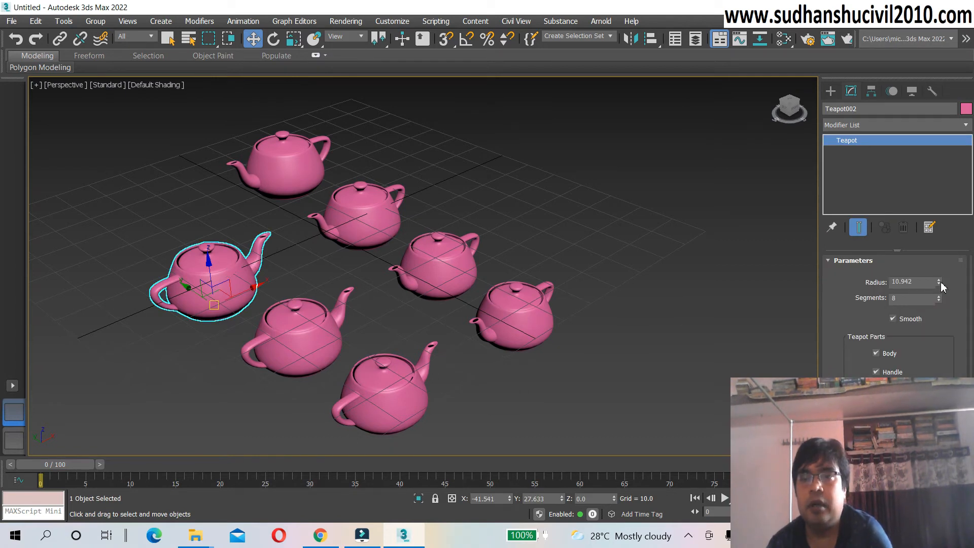
{"action": "mouse_move", "coordinate": [940, 283]}
{"action": "left_mouse_down"}
{"action": "mouse_move", "coordinate": [937, 309]}
{"action": "mouse_move", "coordinate": [938, 286]}
{"action": "left_mouse_up"}
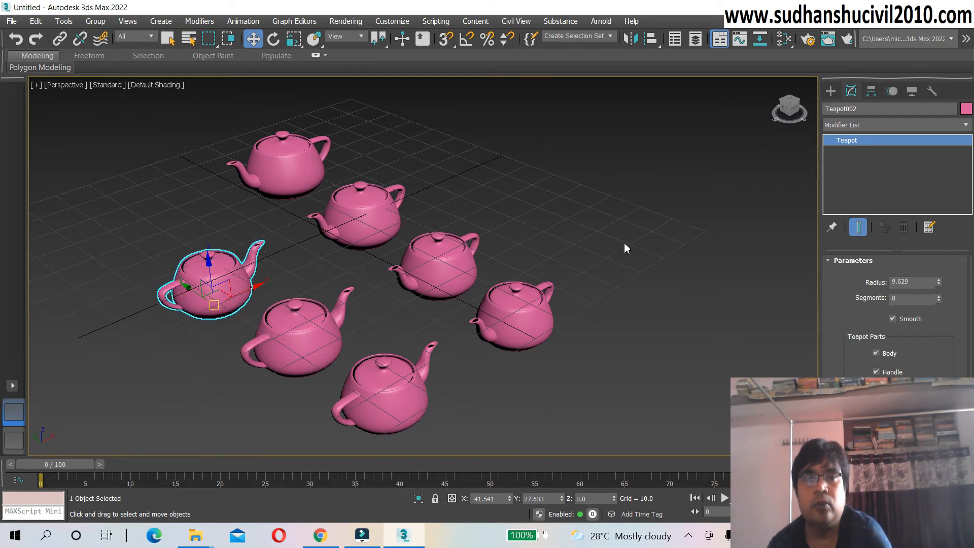
Step: Try changing the radius of the teapot mirrored as a Copy, and deselect it
{"action": "left_click", "coordinate": [396, 211]}
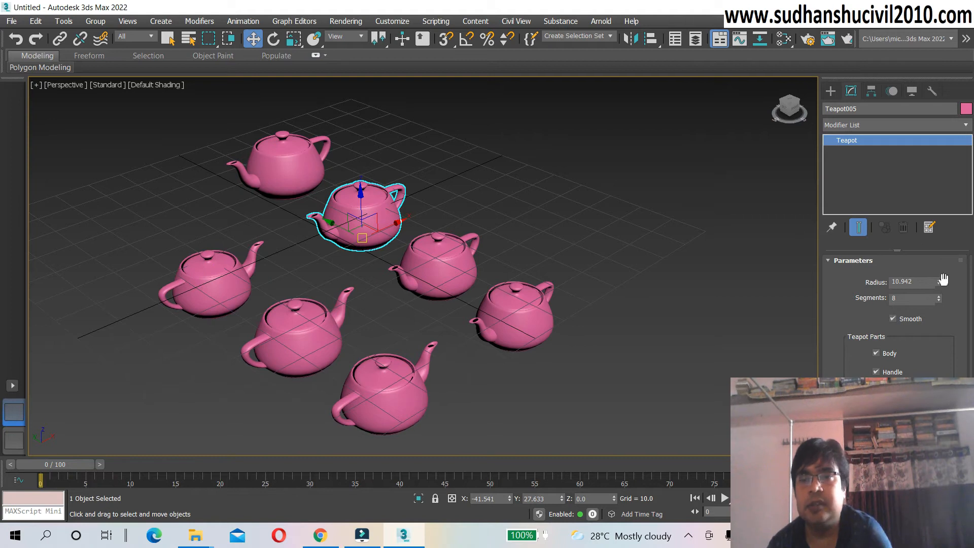
{"action": "mouse_move", "coordinate": [940, 284]}
{"action": "left_mouse_down"}
{"action": "mouse_move", "coordinate": [941, 267]}
{"action": "mouse_move", "coordinate": [944, 305]}
{"action": "mouse_move", "coordinate": [947, 271]}
{"action": "left_mouse_up"}
{"action": "left_click", "coordinate": [336, 292]}
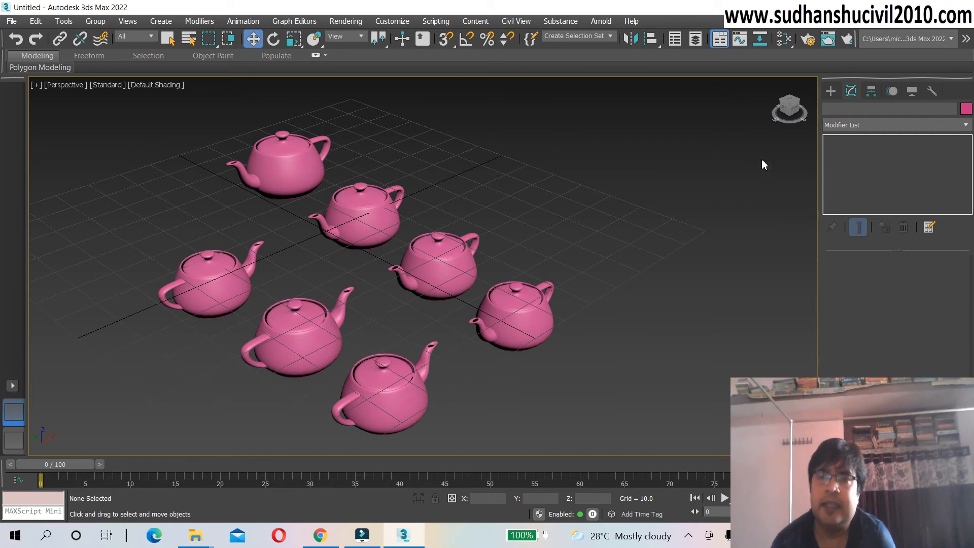
Step: Set the radius of the source teapot of the mirrored Instance to 11.927, and try a larger radius on the Instance itself
{"action": "left_click", "coordinate": [319, 349]}
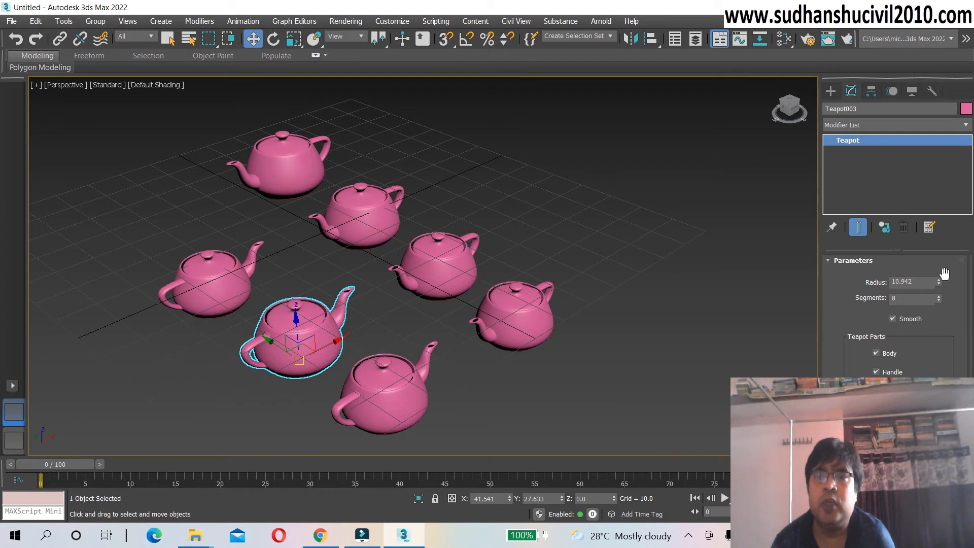
{"action": "left_click", "coordinate": [939, 281]}
{"action": "mouse_move", "coordinate": [940, 280]}
{"action": "left_mouse_down"}
{"action": "mouse_move", "coordinate": [941, 268]}
{"action": "mouse_move", "coordinate": [941, 279]}
{"action": "left_mouse_up"}
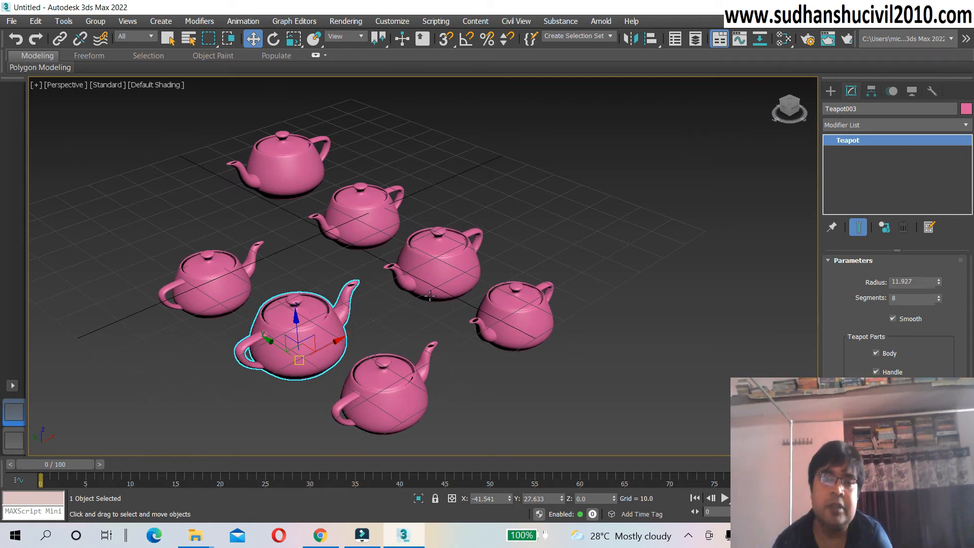
{"action": "left_click_drag", "start_coordinate": [939, 285], "coordinate": [939, 285]}
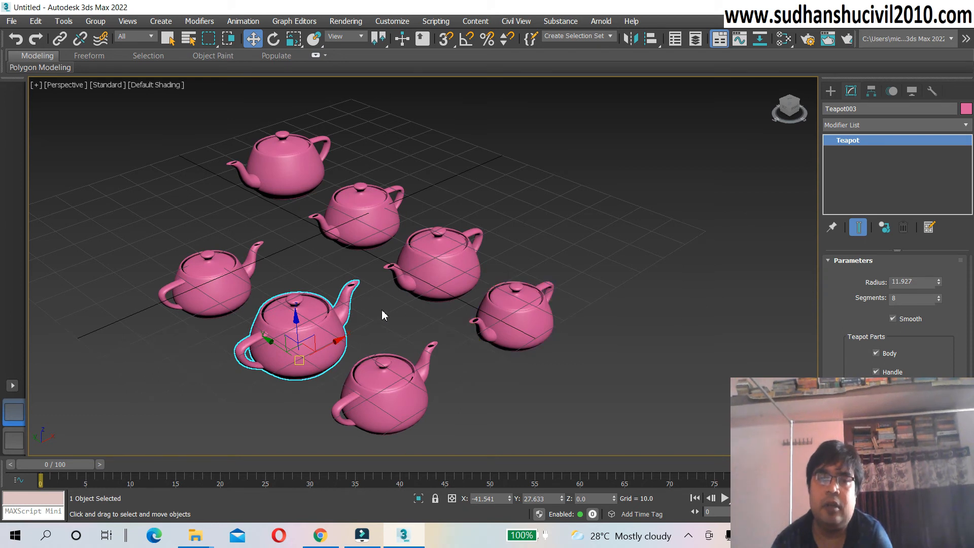
{"action": "left_click", "coordinate": [443, 278]}
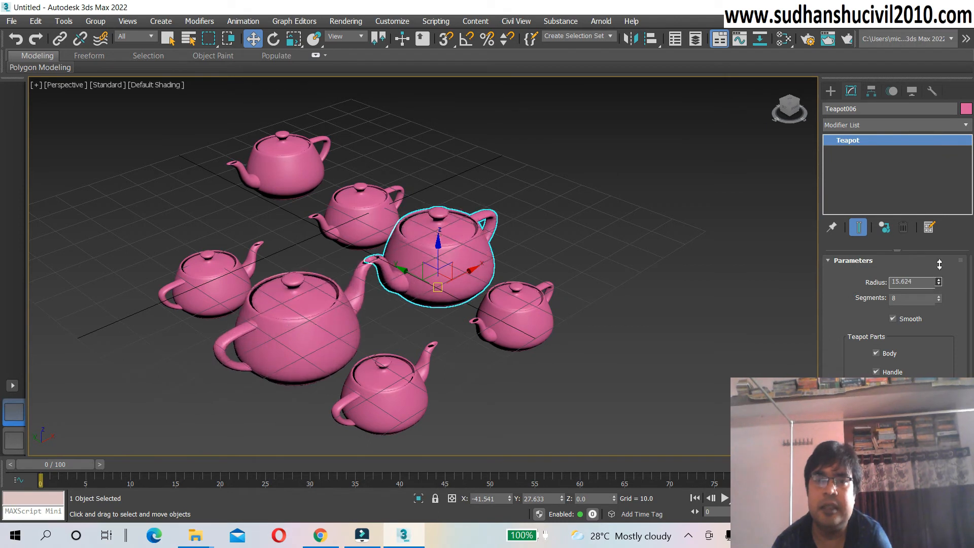
{"action": "left_click", "coordinate": [513, 262]}
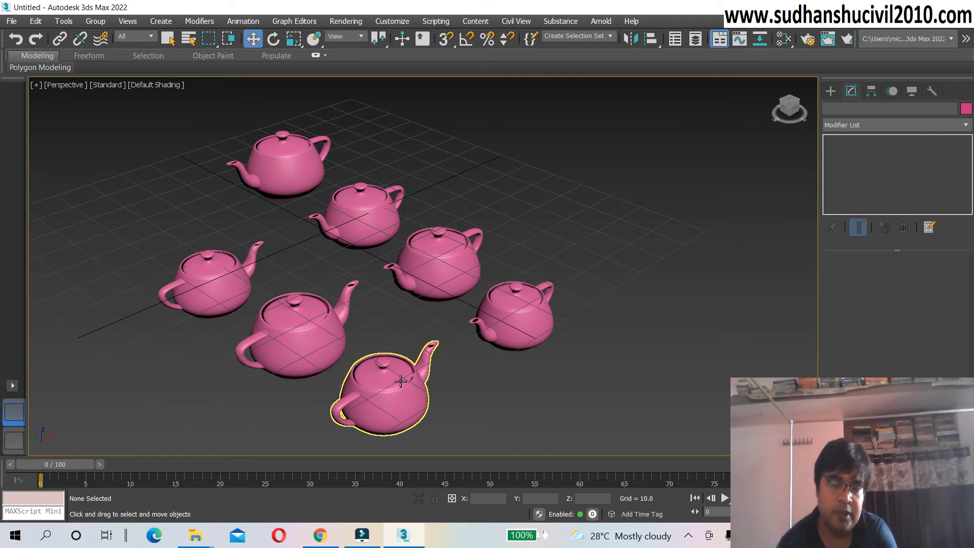
Step: Set the radius of the source teapot of the mirrored Reference to 12.146, and select the Reference teapot
{"action": "left_click", "coordinate": [401, 382]}
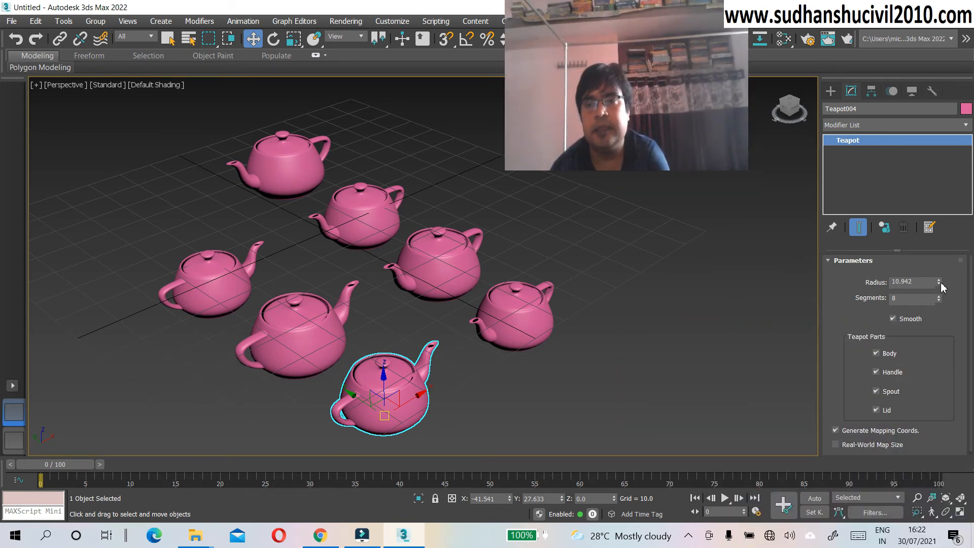
{"action": "left_click_drag", "start_coordinate": [939, 284], "coordinate": [941, 280]}
{"action": "mouse_move", "coordinate": [939, 274]}
{"action": "left_mouse_down"}
{"action": "mouse_move", "coordinate": [939, 290]}
{"action": "mouse_move", "coordinate": [940, 277]}
{"action": "left_mouse_up"}
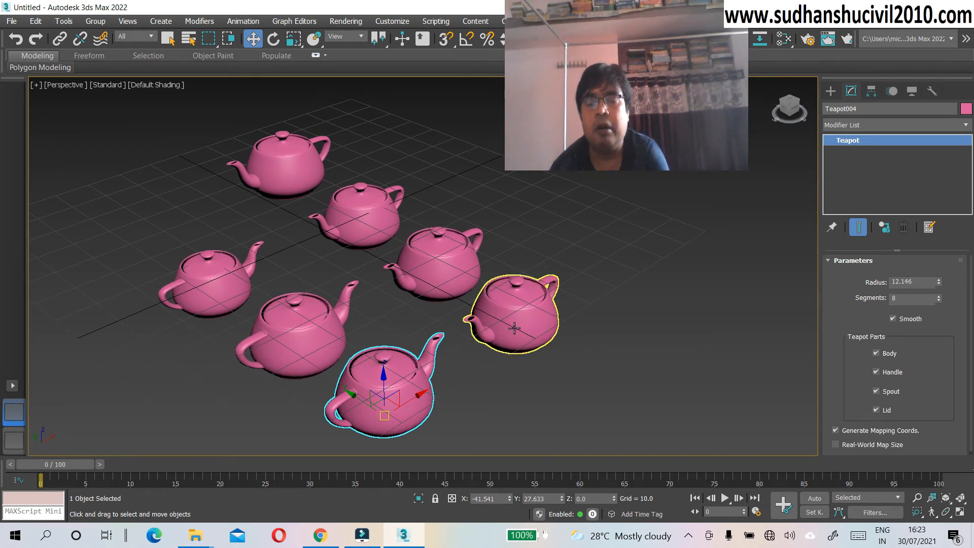
{"action": "left_click", "coordinate": [503, 325]}
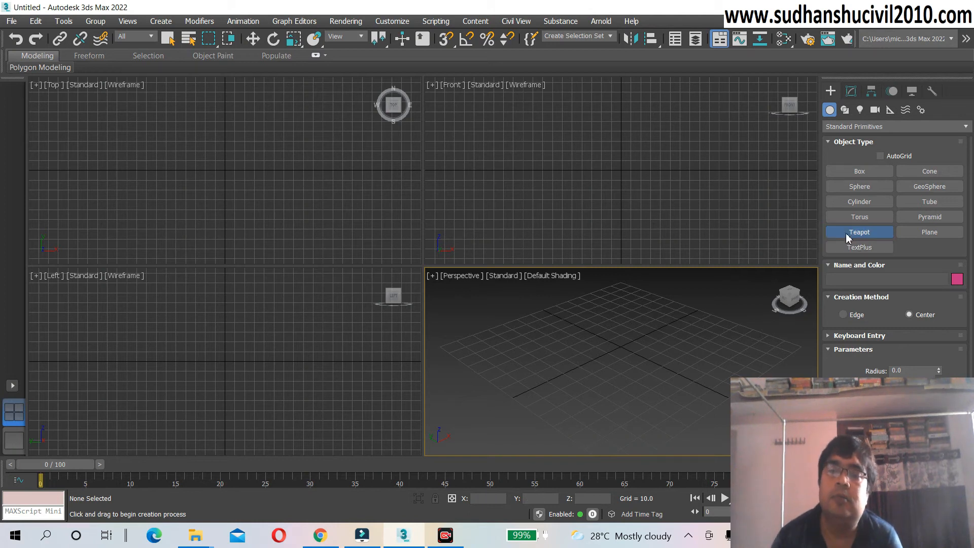
Step: Create a teapot of radius 13.449 in the empty scene's Perspective viewport and start mirroring it about the X axis
{"action": "left_click_drag", "start_coordinate": [513, 361], "coordinate": [522, 350]}
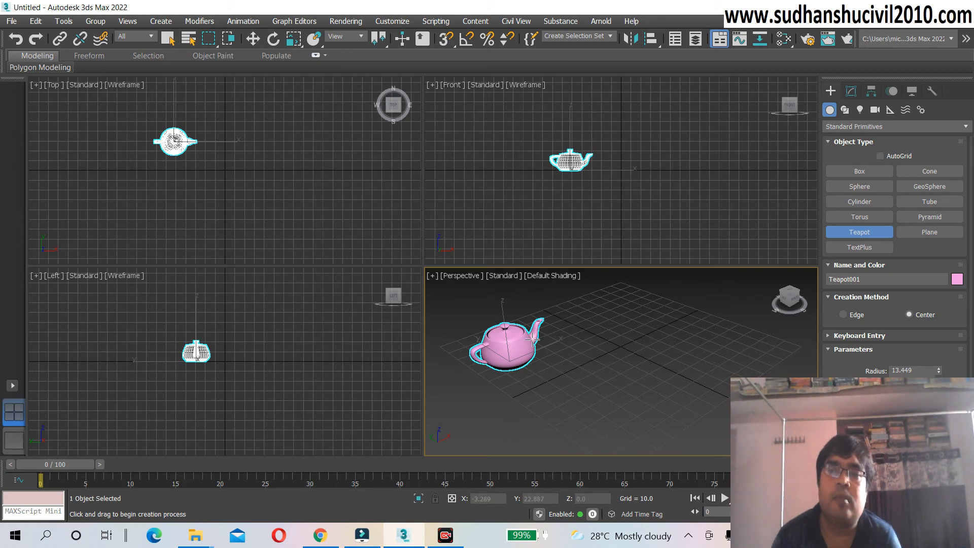
{"action": "left_click", "coordinate": [632, 40]}
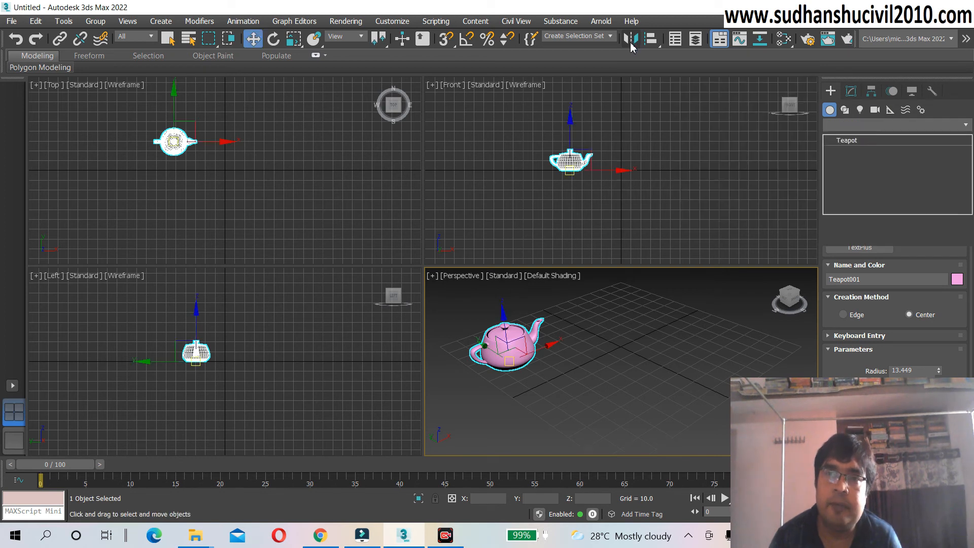
{"action": "left_click_drag", "start_coordinate": [499, 130], "coordinate": [399, 119]}
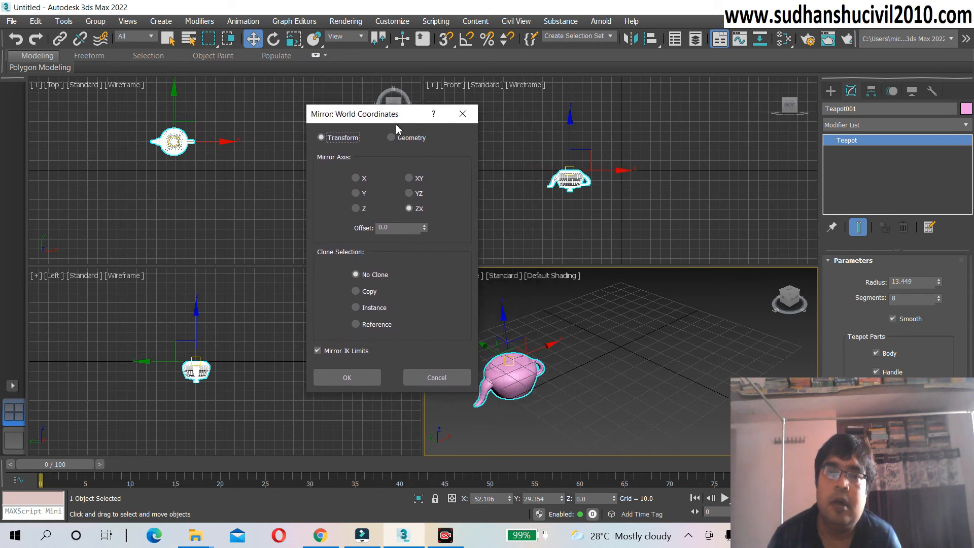
{"action": "left_click", "coordinate": [356, 179]}
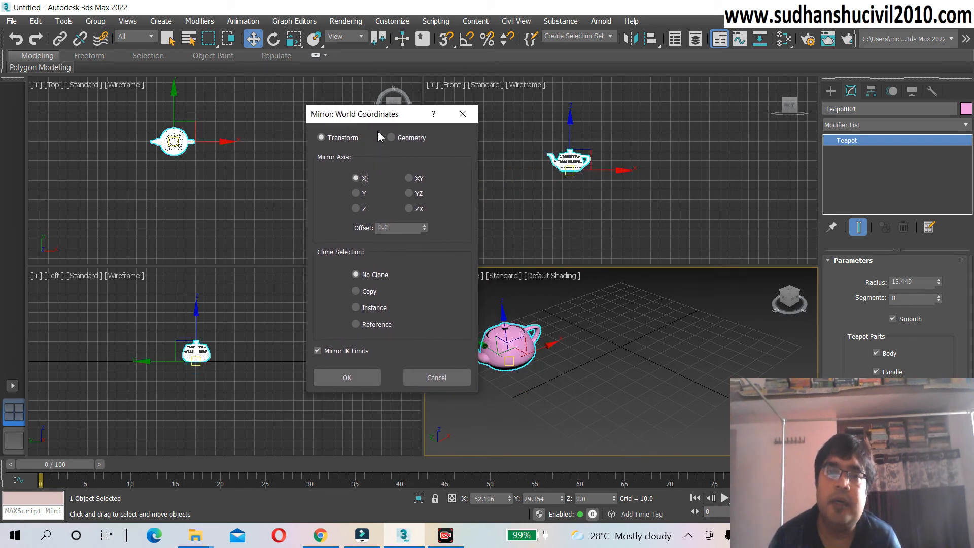
{"action": "left_click_drag", "start_coordinate": [383, 117], "coordinate": [305, 76]}
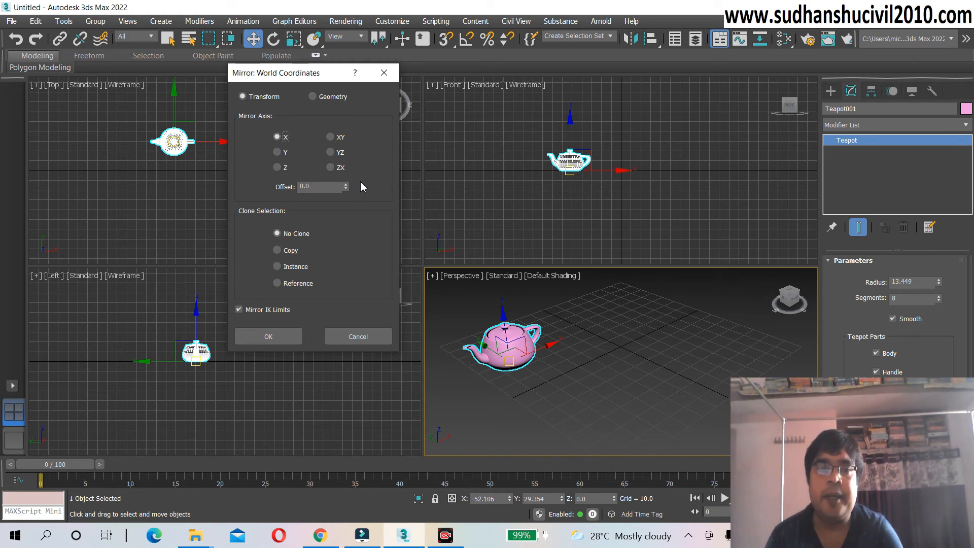
Step: Set the mirror offset to 50 with No Clone as the clone selection
{"action": "left_click", "coordinate": [327, 185]}
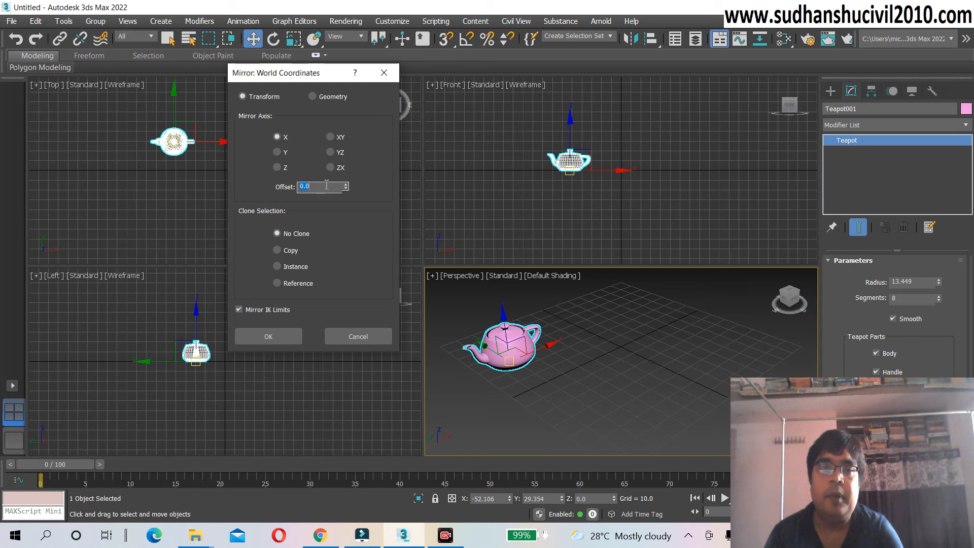
{"action": "key", "text": "BackSpace"}
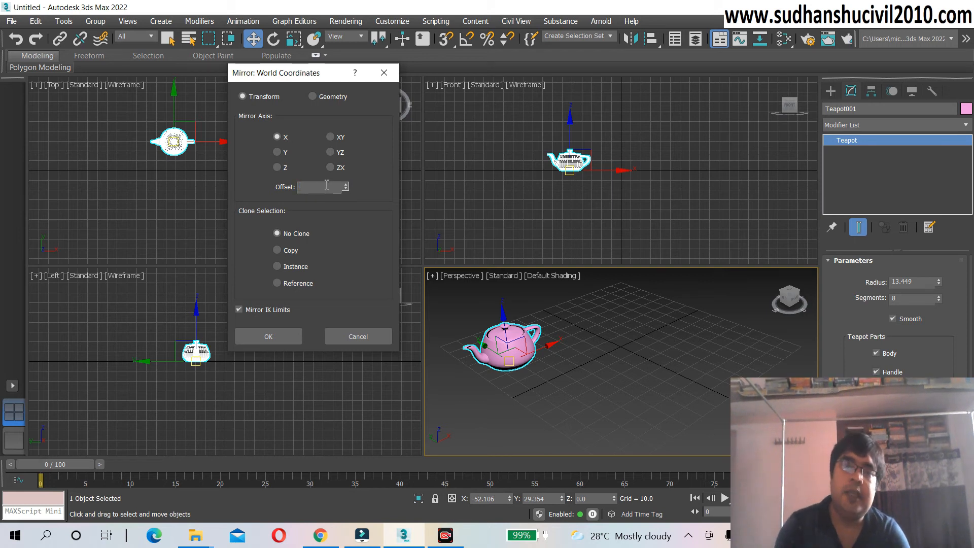
{"action": "type", "text": "50"}
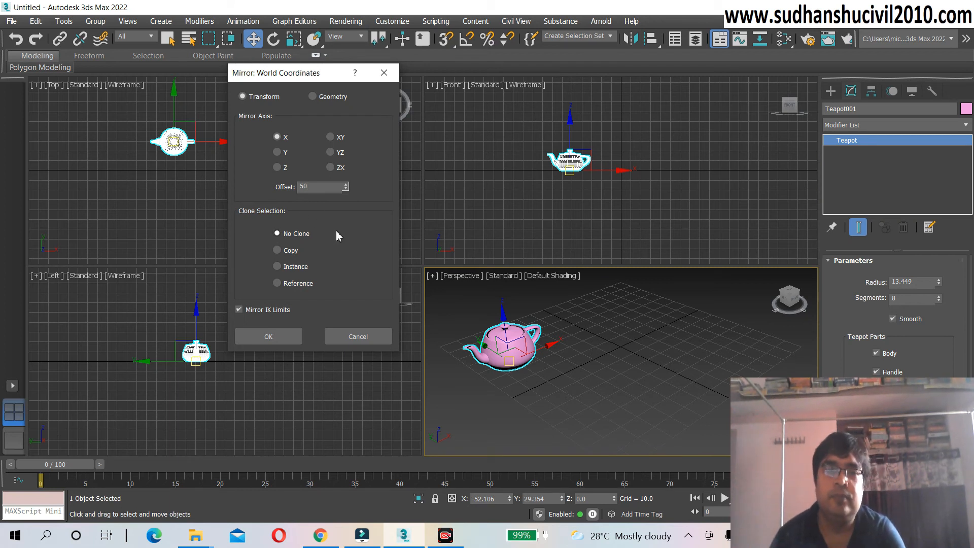
{"action": "key", "text": "Tab"}
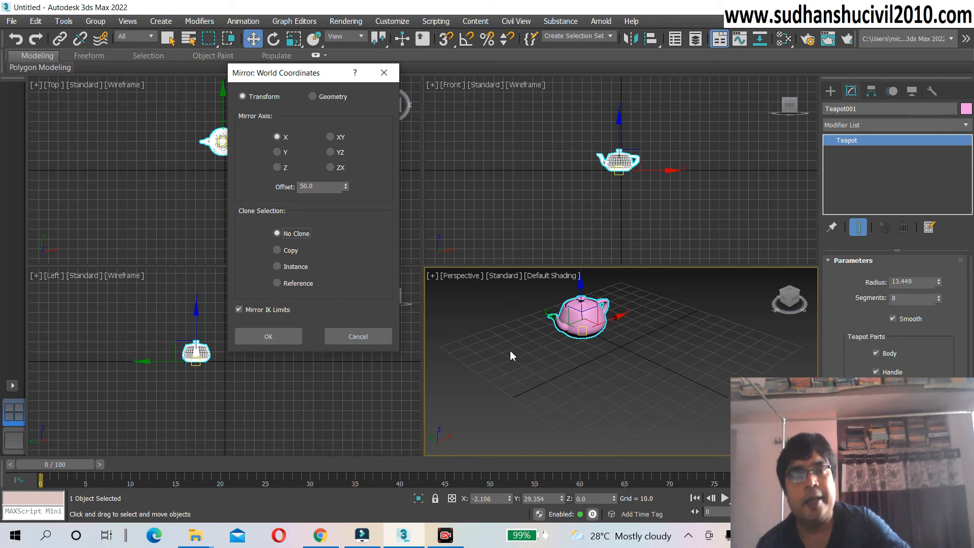
Step: Preview the mirror with Copy as the clone selection, and change the clone selection to Reference
{"action": "left_click", "coordinate": [278, 253]}
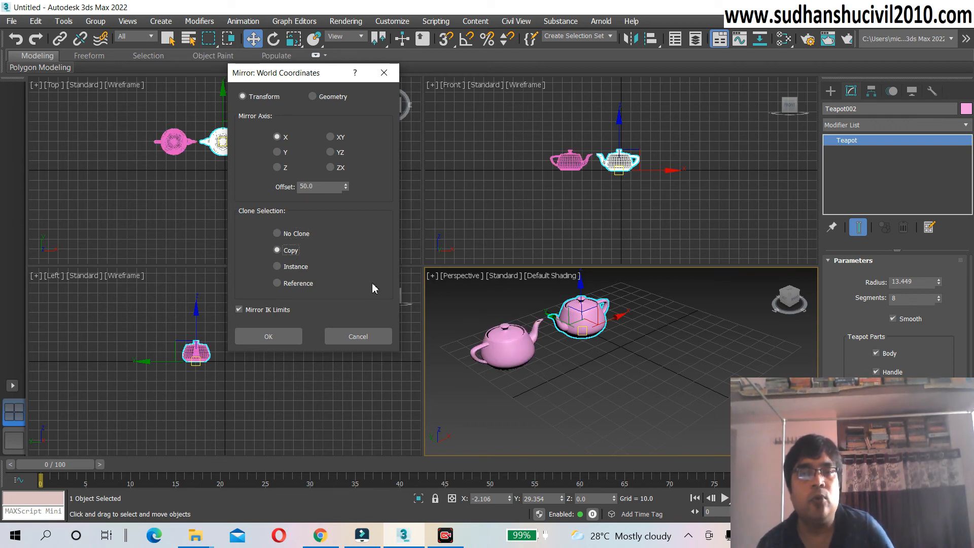
{"action": "left_click", "coordinate": [278, 285]}
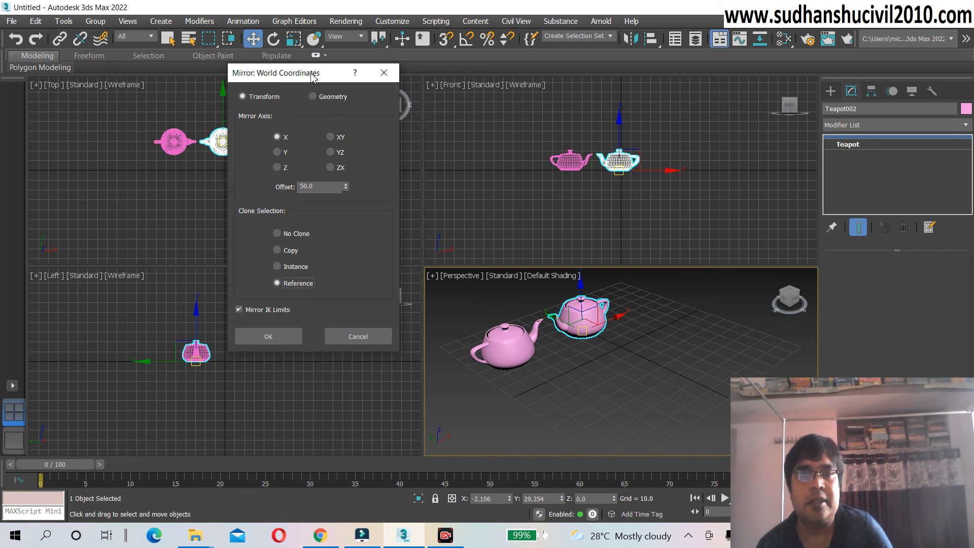
{"action": "left_click_drag", "start_coordinate": [311, 74], "coordinate": [274, 63]}
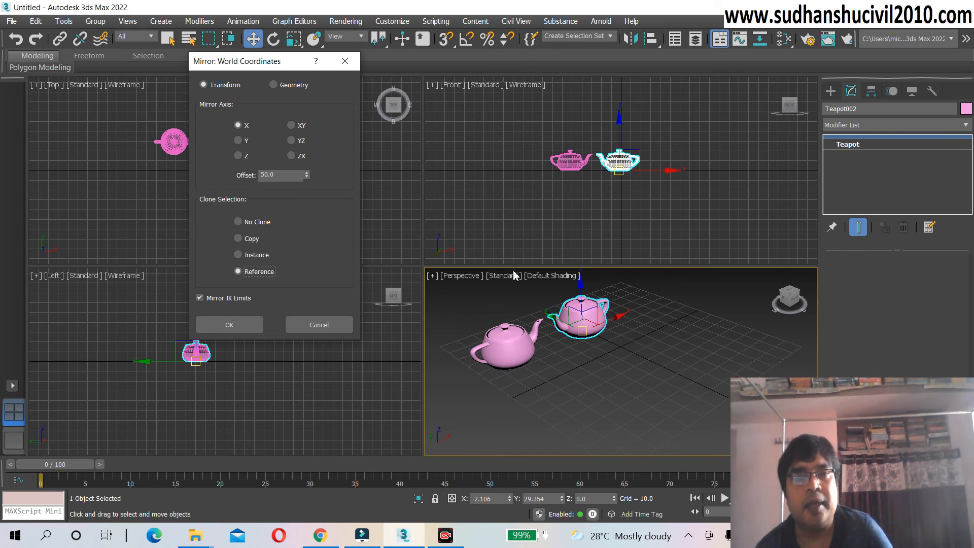
Step: Preview the Transform mirror of the teapot about the Y, Z, XY, YZ and ZX axes with Reference as the clone selection
{"action": "left_click", "coordinate": [239, 140]}
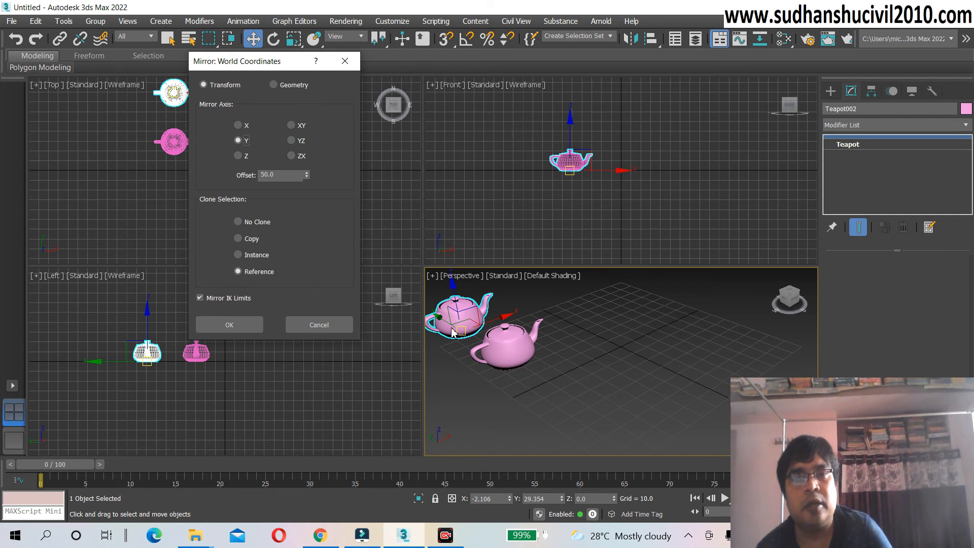
{"action": "left_click", "coordinate": [238, 156]}
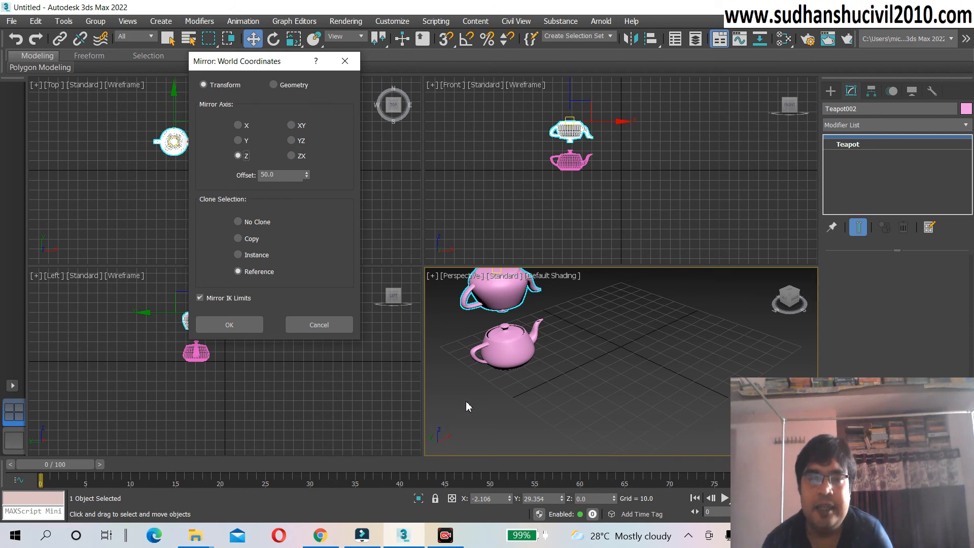
{"action": "left_click", "coordinate": [292, 127]}
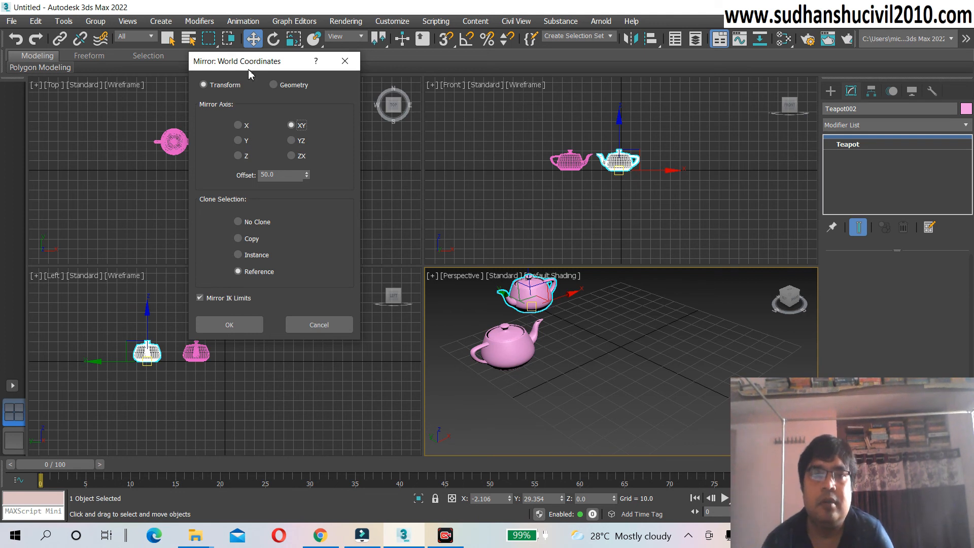
{"action": "left_click_drag", "start_coordinate": [274, 61], "coordinate": [882, 17]}
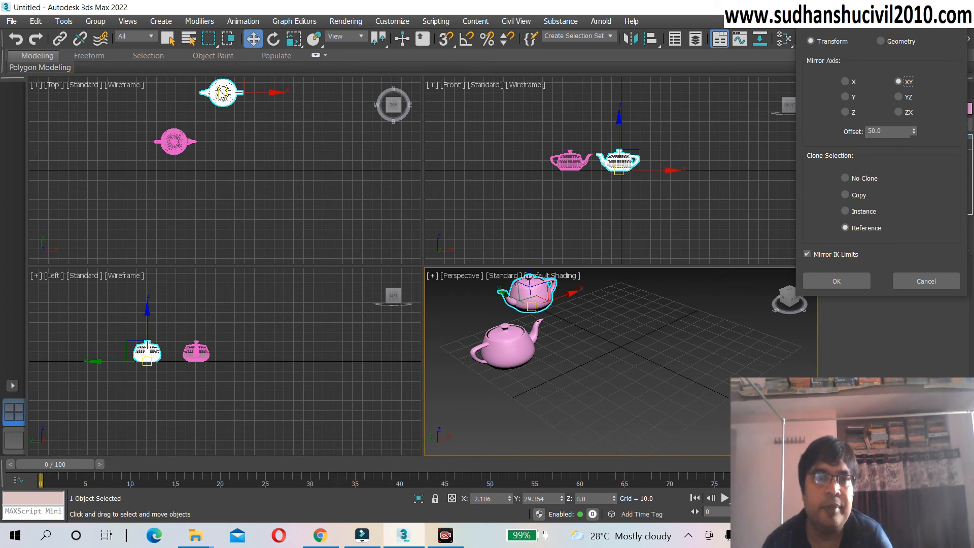
{"action": "left_click", "coordinate": [899, 98]}
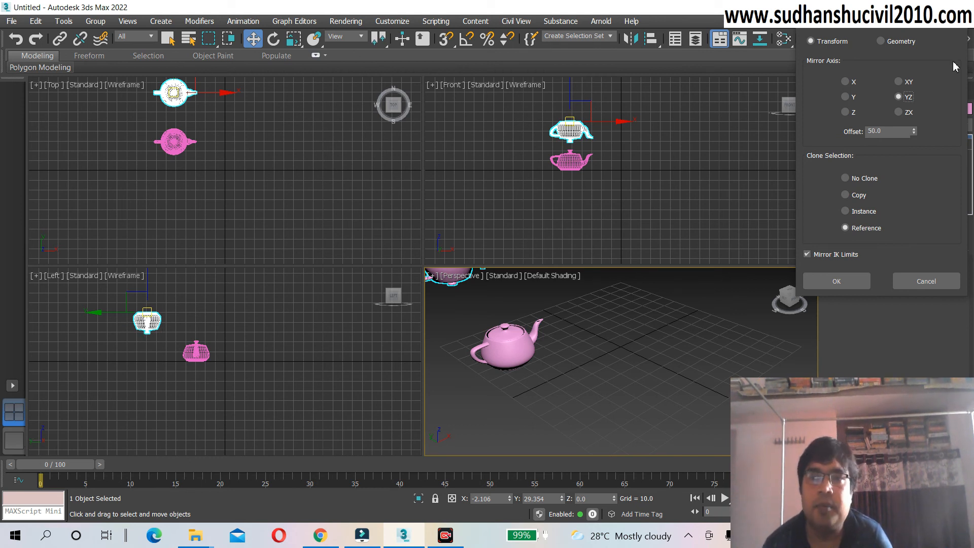
{"action": "left_click", "coordinate": [899, 112]}
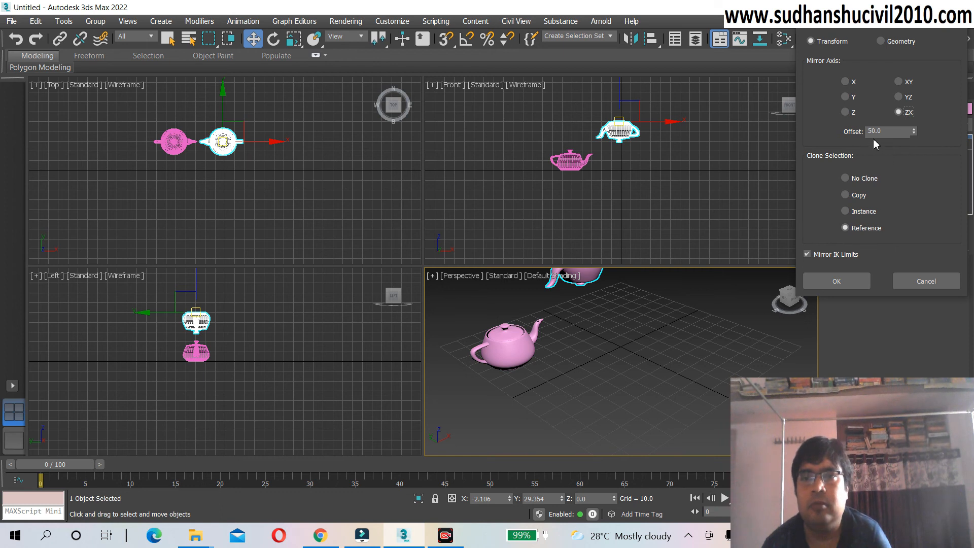
{"action": "left_click_drag", "start_coordinate": [888, 15], "coordinate": [582, 20]}
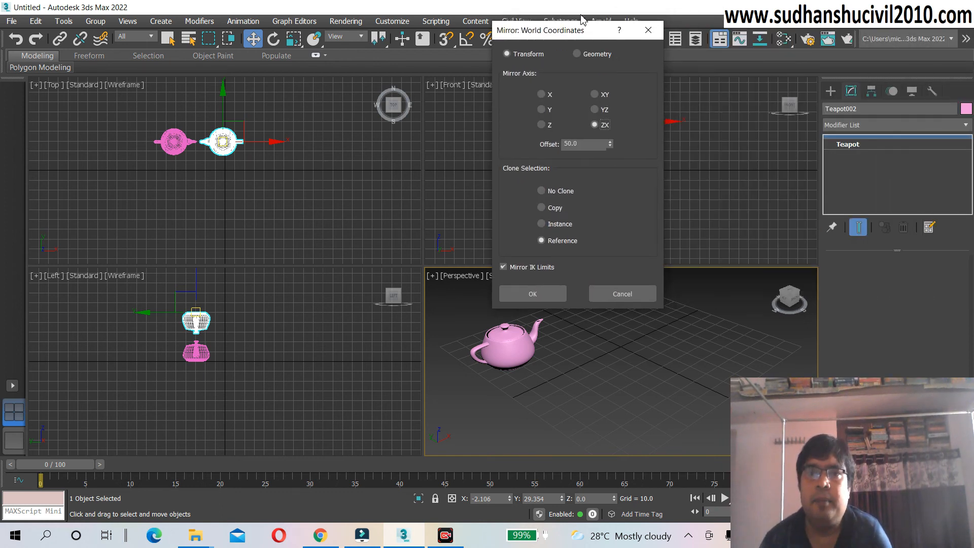
Step: Switch the mirror type to Geometry and preview the teapot's mirror about the X axis
{"action": "left_click", "coordinate": [578, 54]}
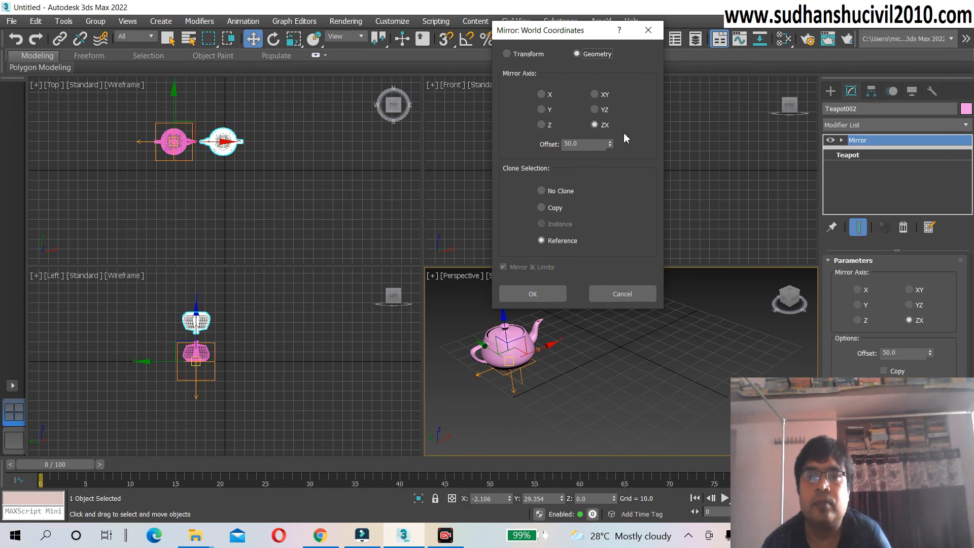
{"action": "left_click_drag", "start_coordinate": [585, 31], "coordinate": [491, 28]}
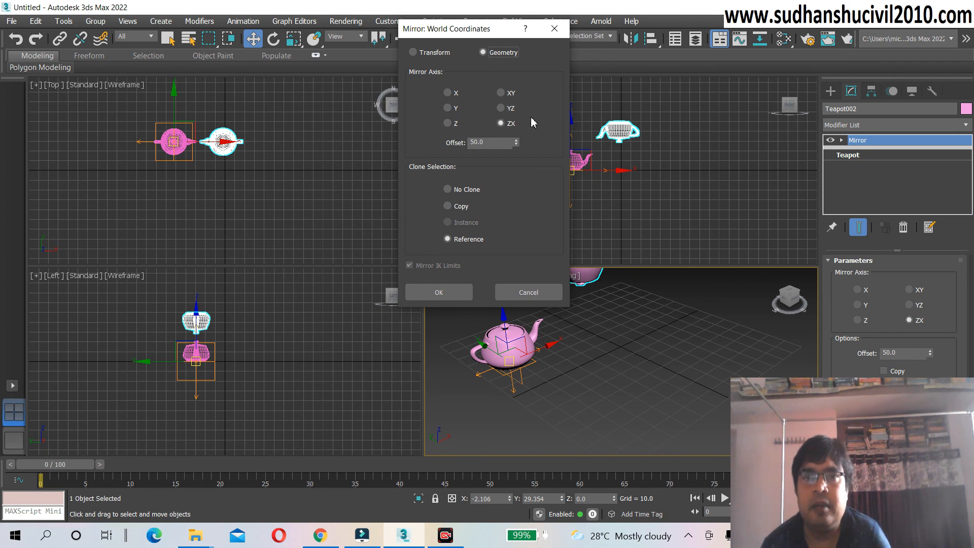
{"action": "left_click", "coordinate": [448, 94]}
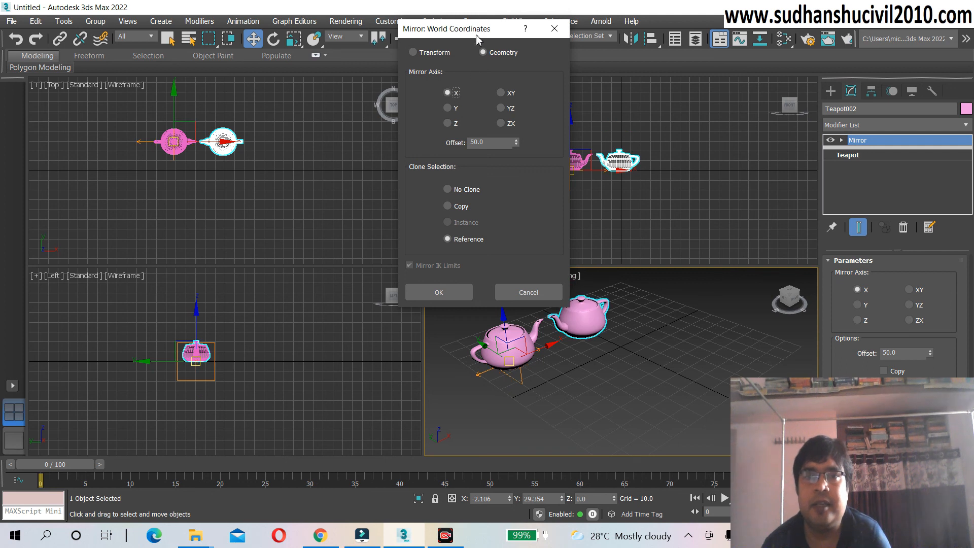
{"action": "left_click_drag", "start_coordinate": [455, 34], "coordinate": [296, 71]}
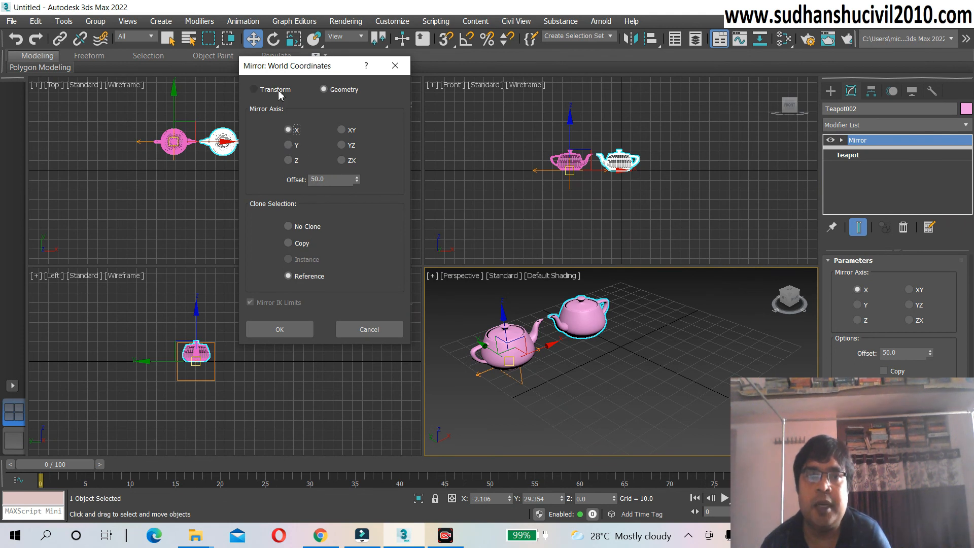
Step: Preview the Geometry mirror about the Y, Z, XY and YZ axes, and apply it as a Reference about ZX
{"action": "left_click", "coordinate": [289, 145]}
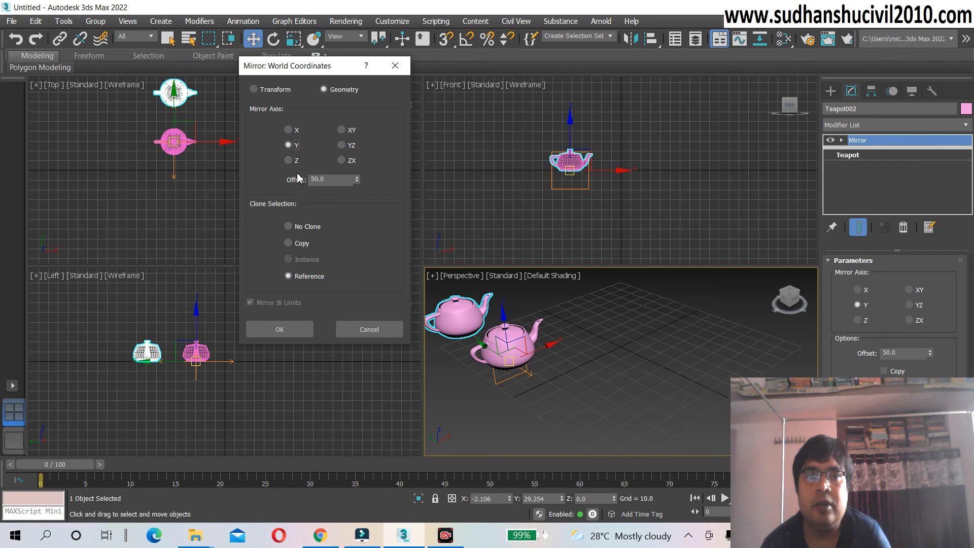
{"action": "left_click", "coordinate": [289, 160]}
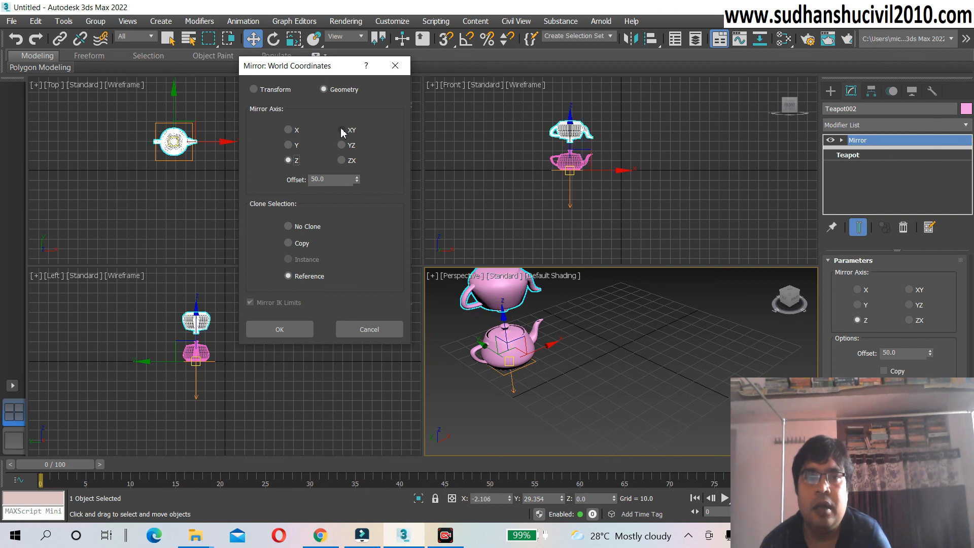
{"action": "left_click", "coordinate": [342, 130]}
{"action": "left_click", "coordinate": [341, 145]}
{"action": "left_click", "coordinate": [340, 161]}
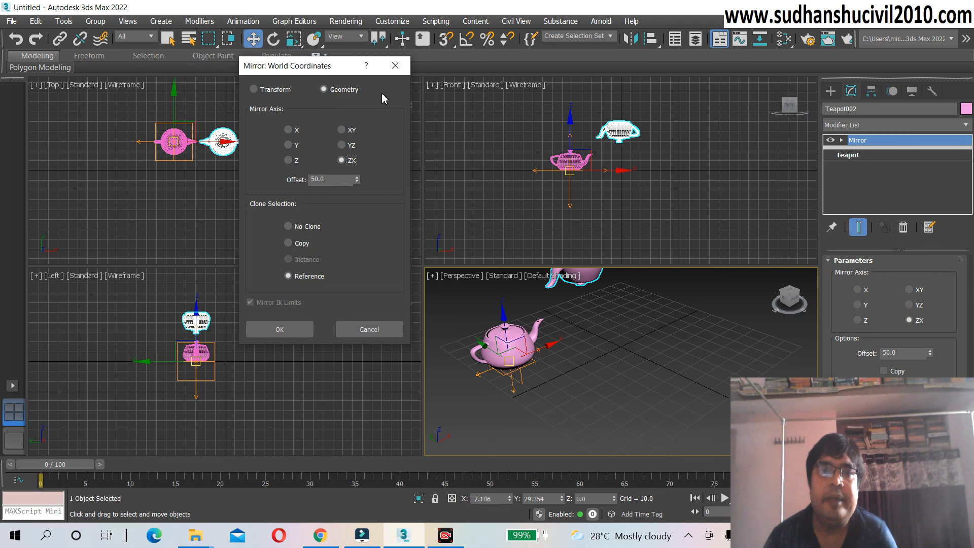
{"action": "left_click", "coordinate": [280, 330]}
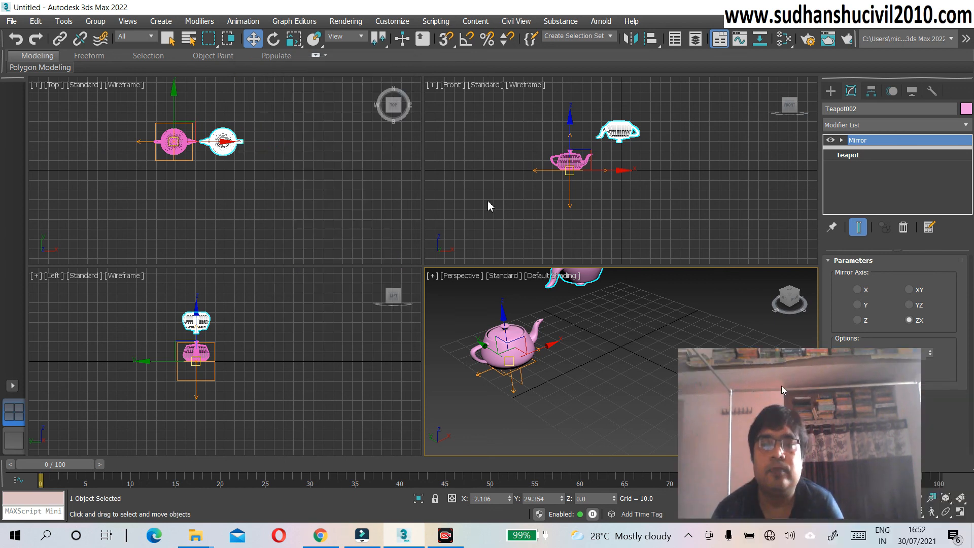
Step: Try the Y, X and Z axes in the mirrored teapot's Mirror modifier parameters, and set its mirror axis to XY
{"action": "left_click", "coordinate": [858, 305]}
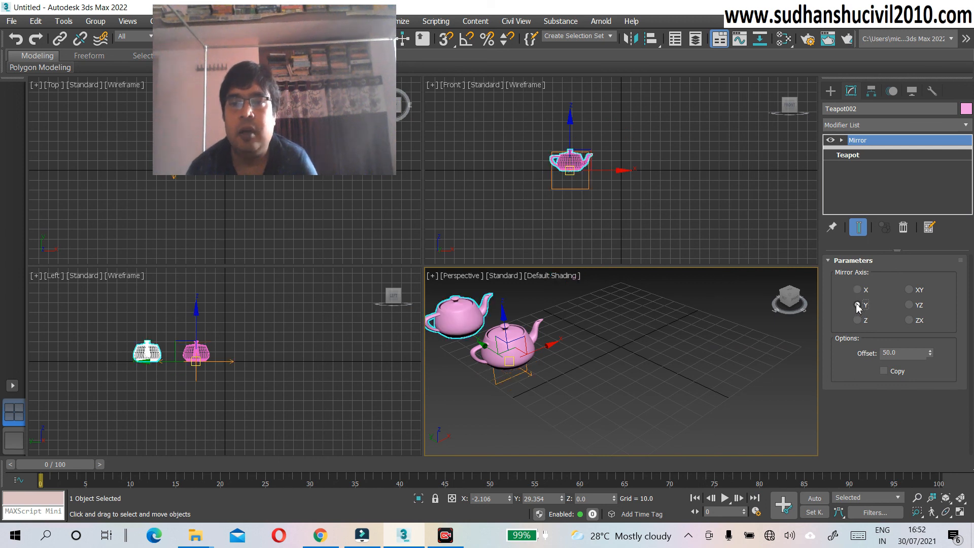
{"action": "left_click", "coordinate": [859, 290]}
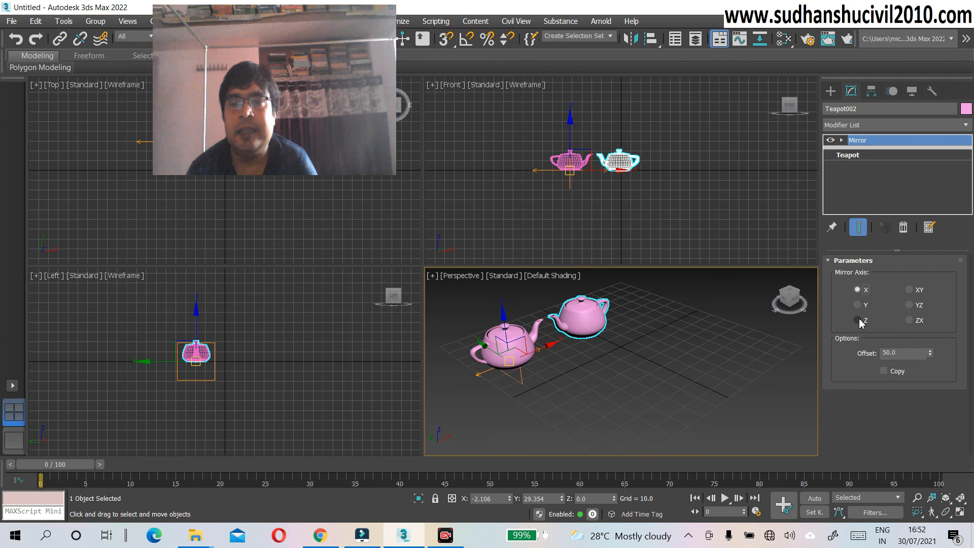
{"action": "left_click", "coordinate": [858, 321]}
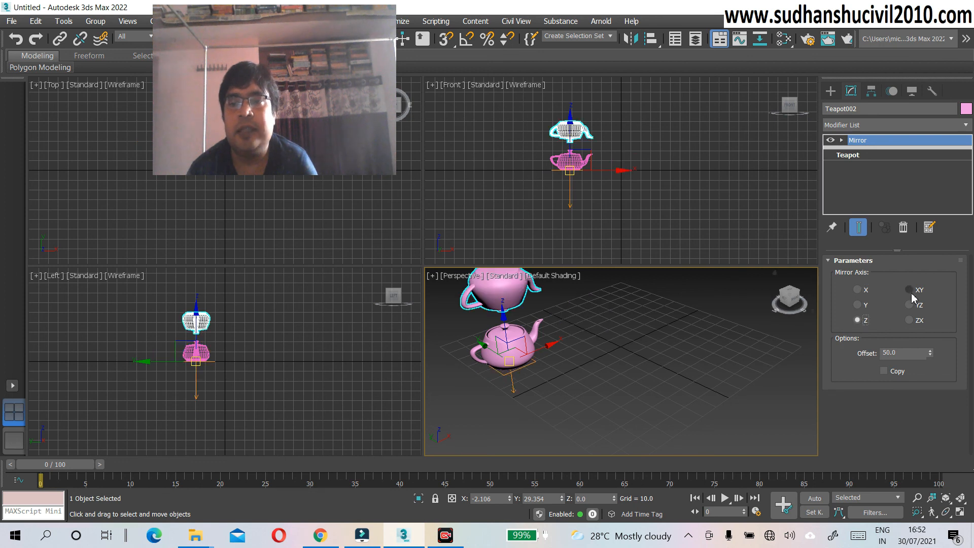
{"action": "left_click", "coordinate": [910, 290]}
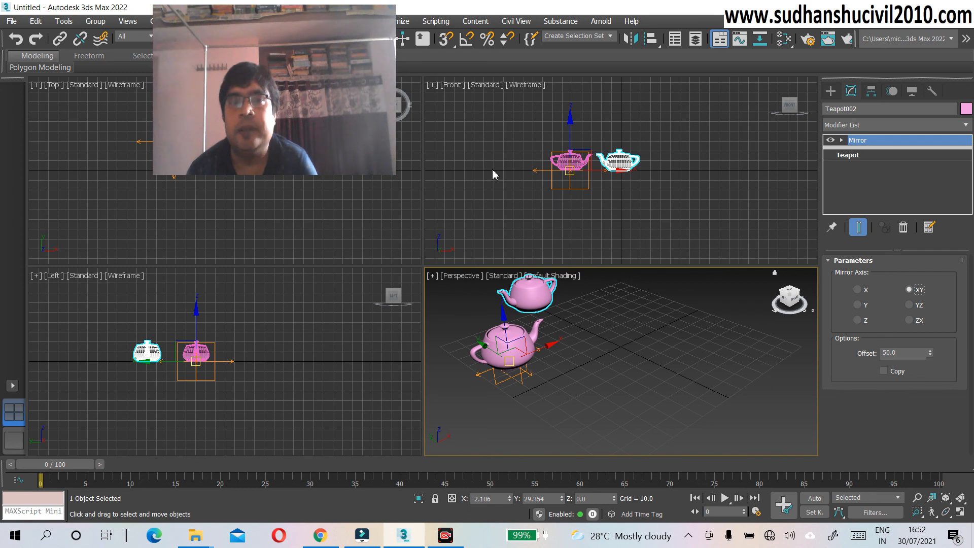
{"action": "left_click_drag", "start_coordinate": [279, 86], "coordinate": [242, 286]}
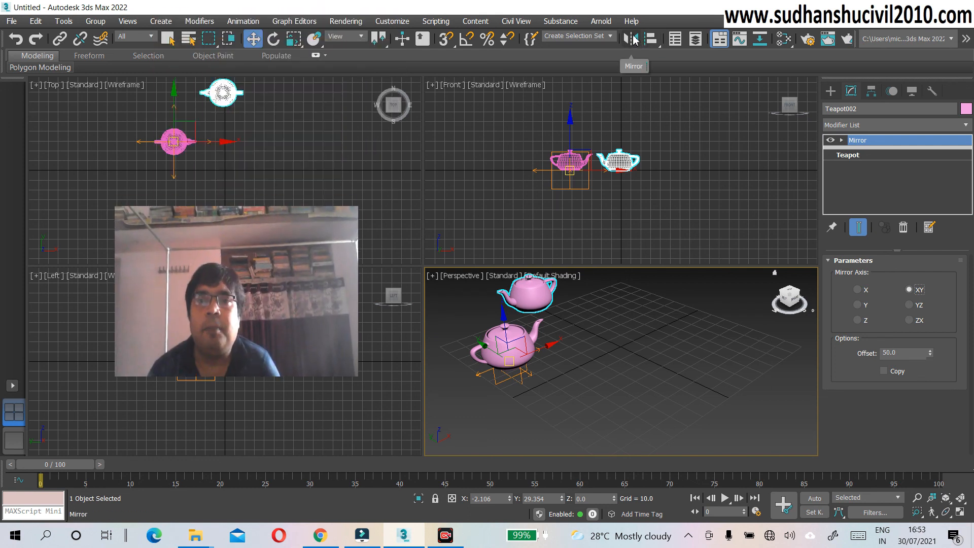
{"action": "left_click", "coordinate": [631, 38]}
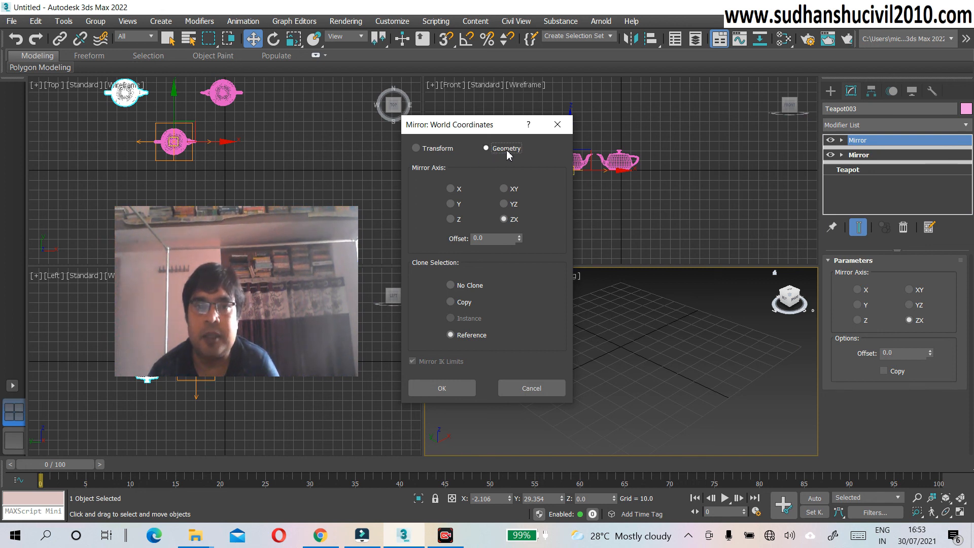
{"action": "left_click", "coordinate": [566, 127]}
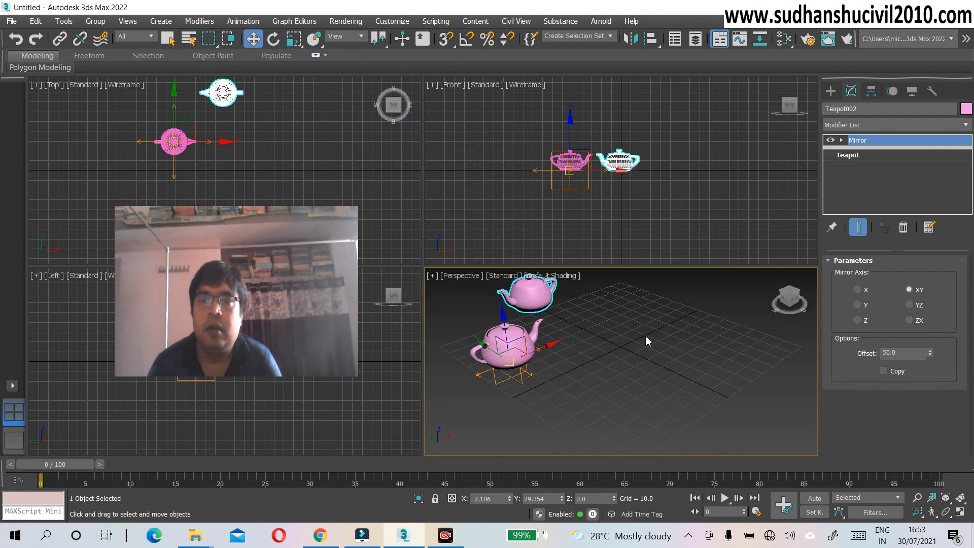
{"action": "left_click_drag", "start_coordinate": [309, 224], "coordinate": [793, 20]}
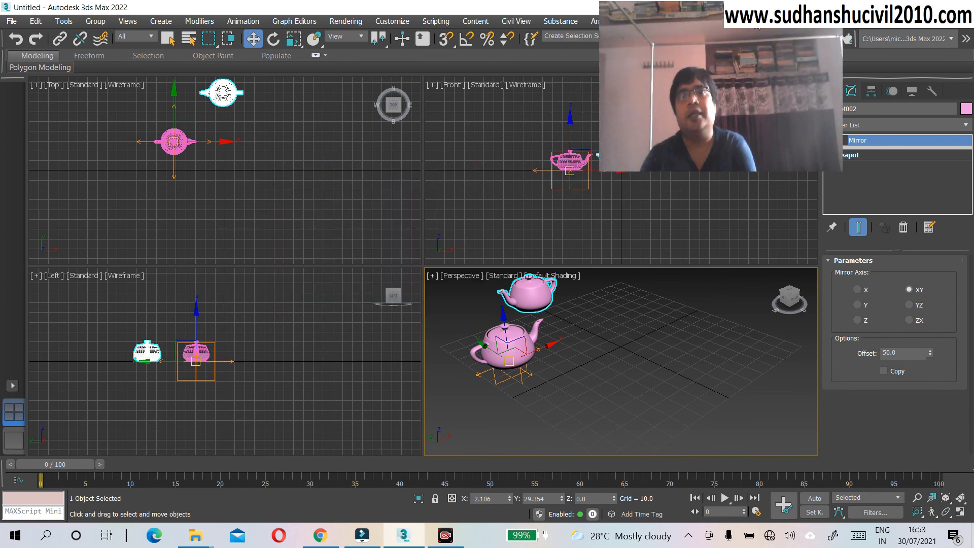